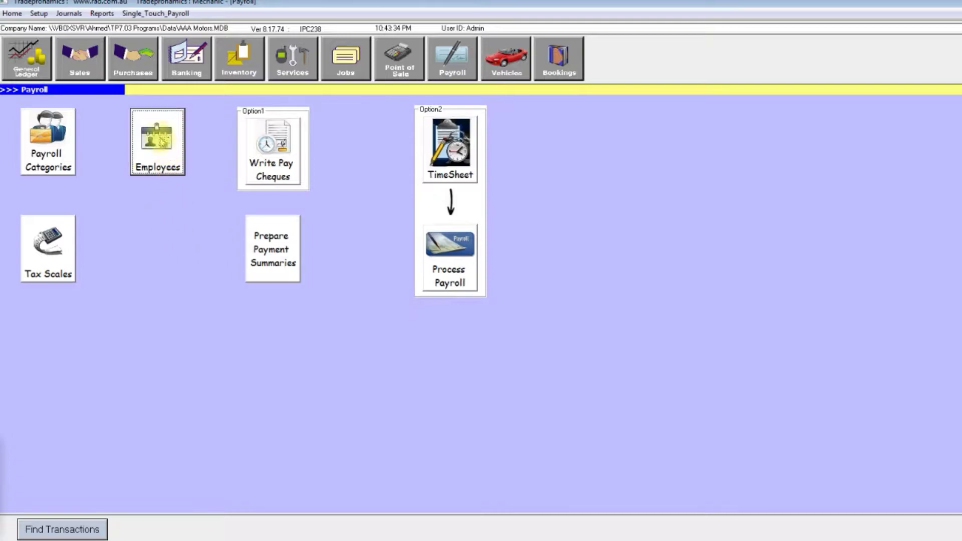
Find the first employee in the employee list and view that record's profile and payment details
left_click(158, 138)
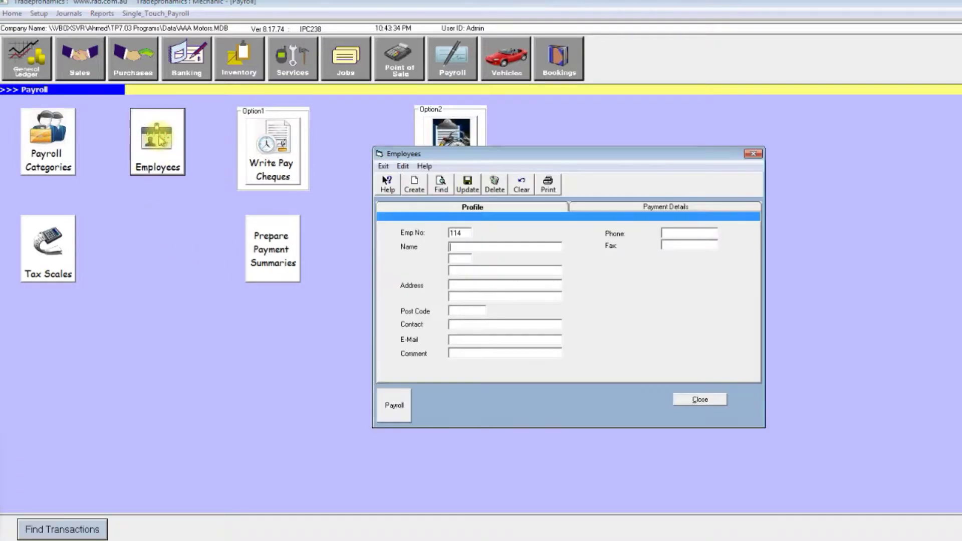
left_click(450, 184)
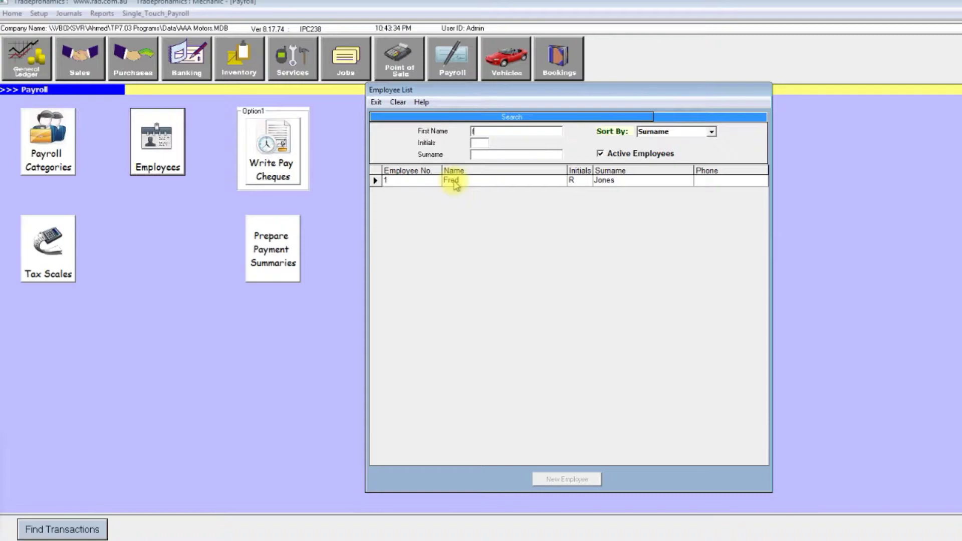
double_click(454, 181)
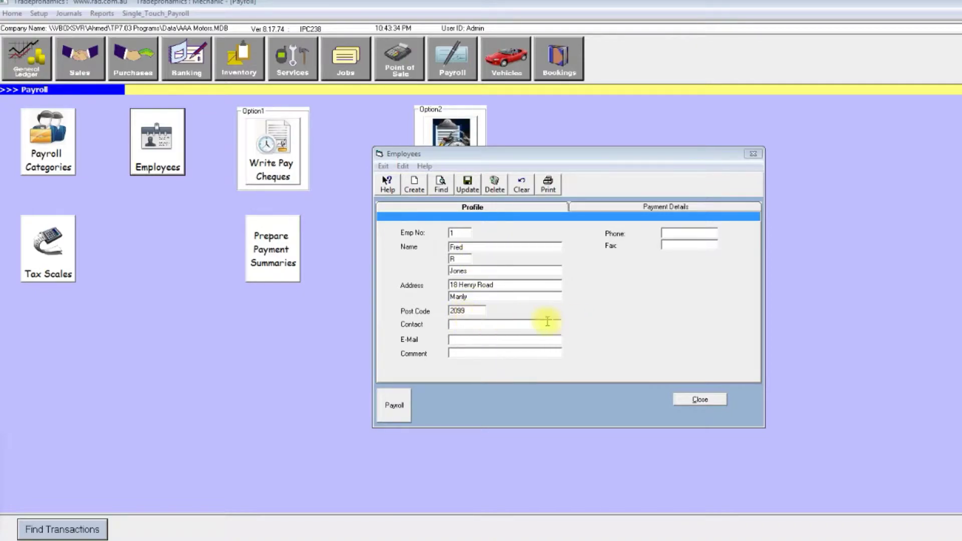
left_click(638, 213)
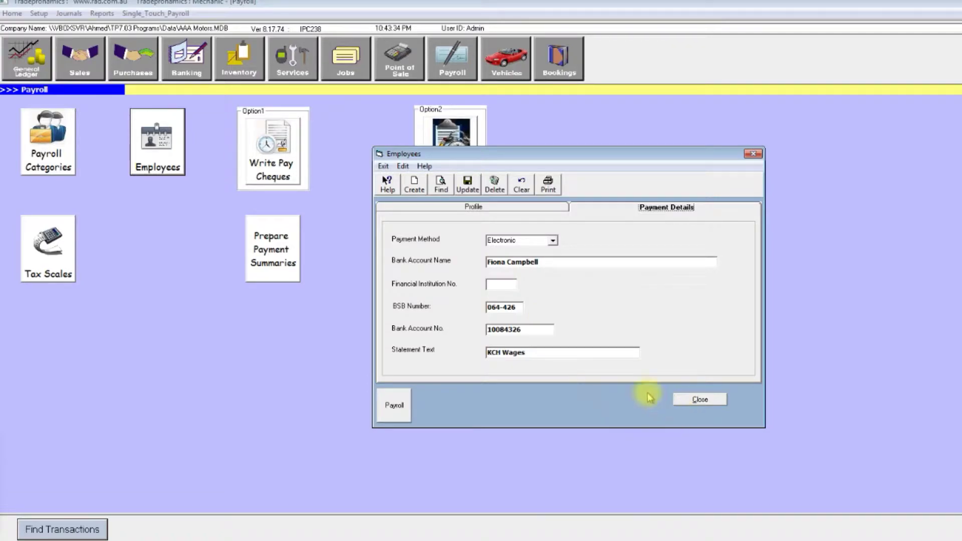
Open the employee's payroll information and review the available employment basis and employment category options in the personal details
left_click(398, 409)
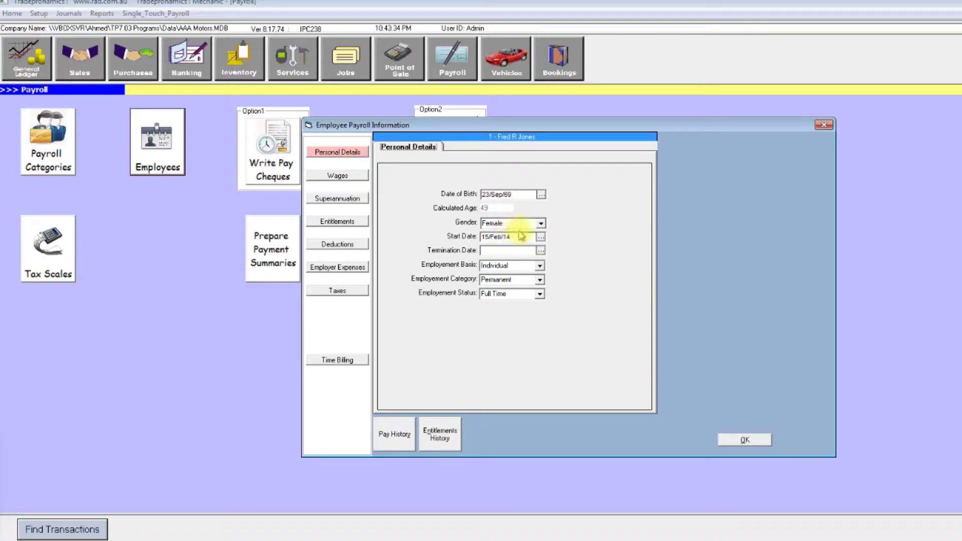
left_click(540, 265)
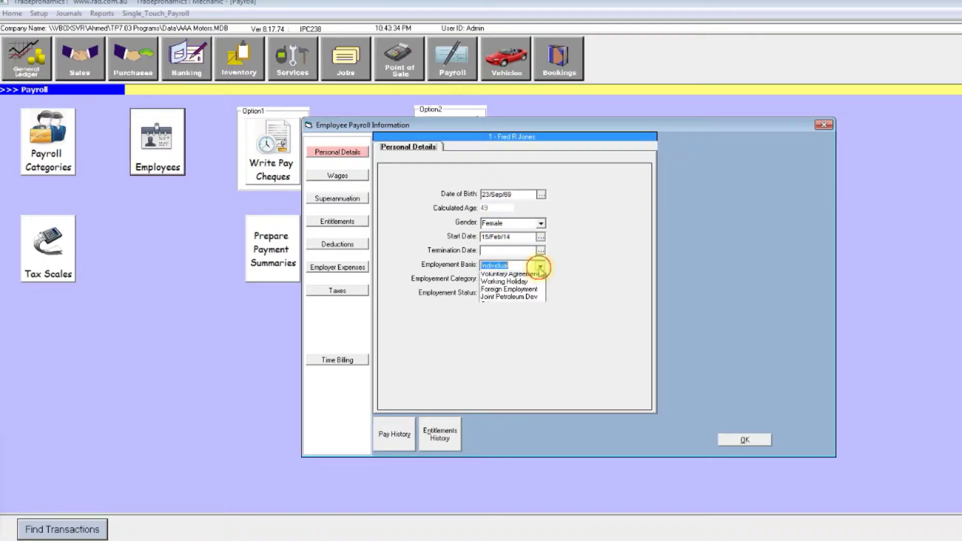
left_click(539, 268)
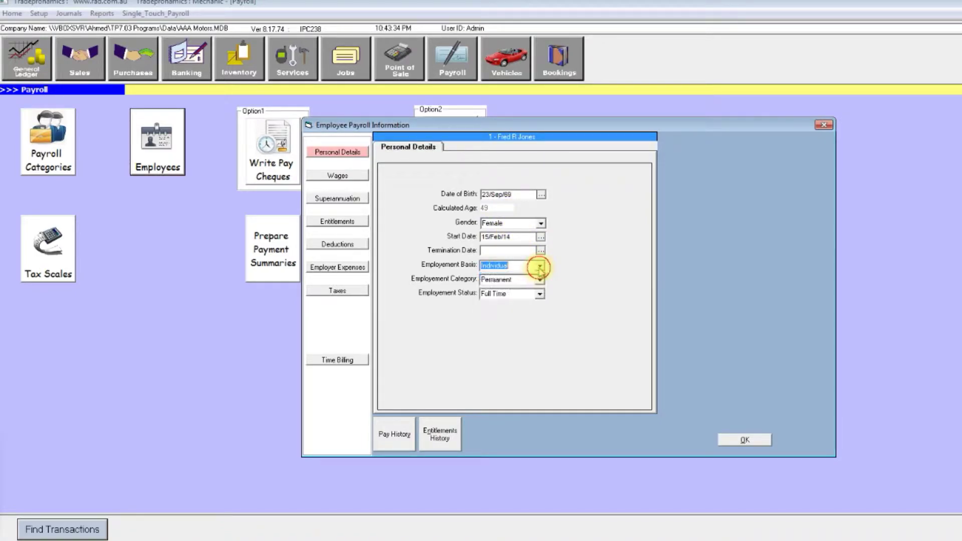
left_click(540, 280)
left_click(540, 281)
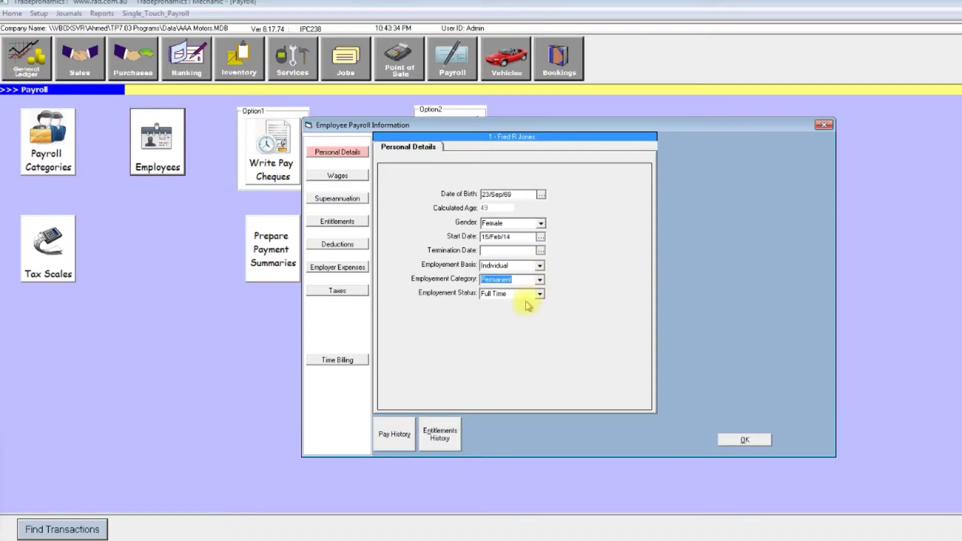
Review the employee's wages setup, keeping the pay basis on Salary and checking the hourly rate
left_click(341, 175)
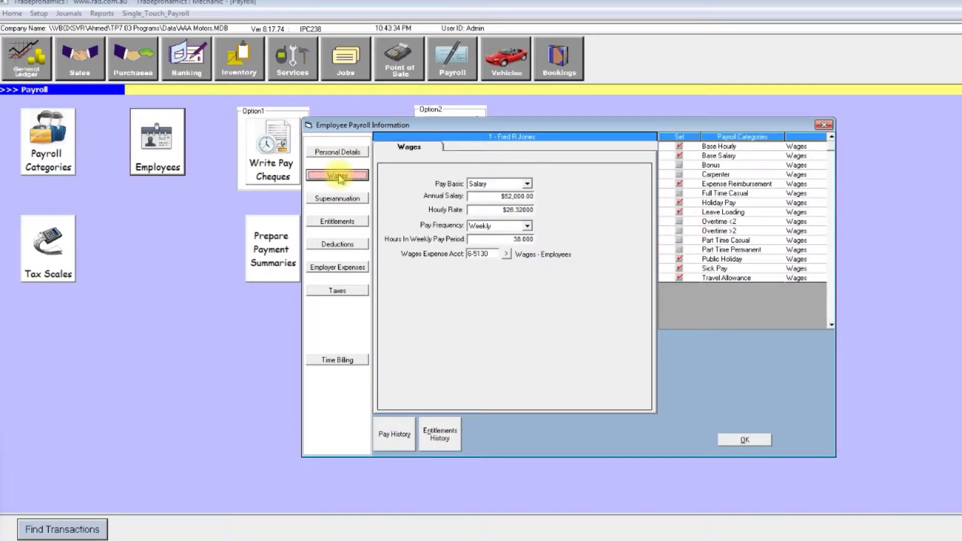
left_click(483, 185)
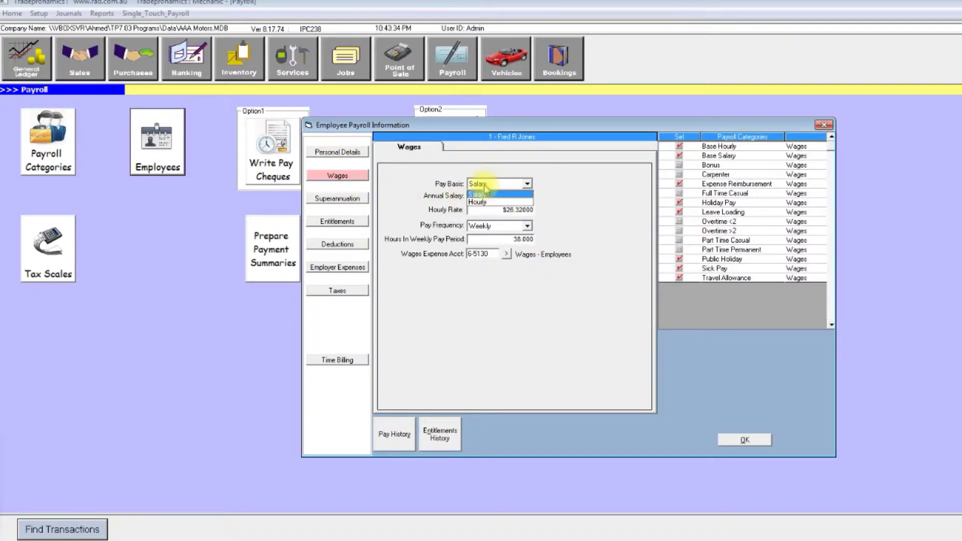
left_click(486, 194)
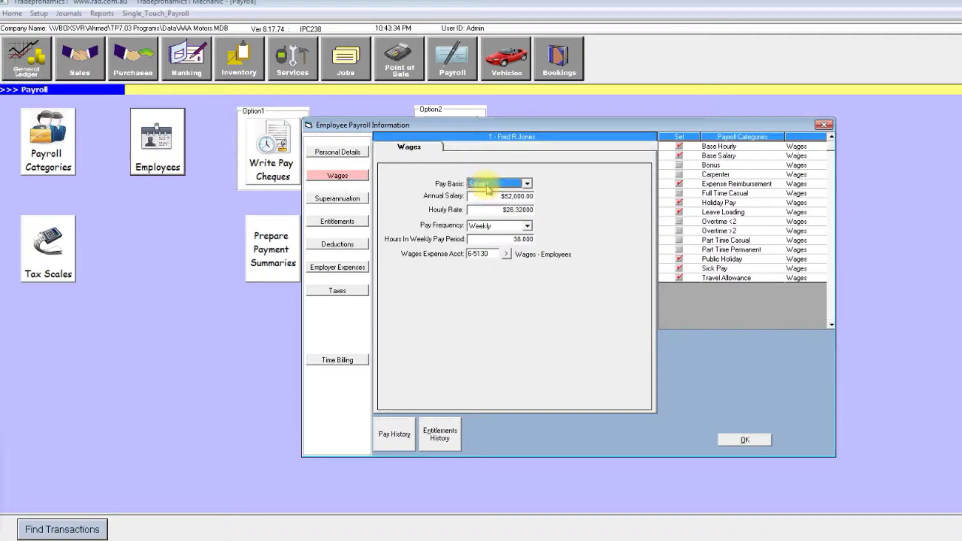
left_click(499, 210)
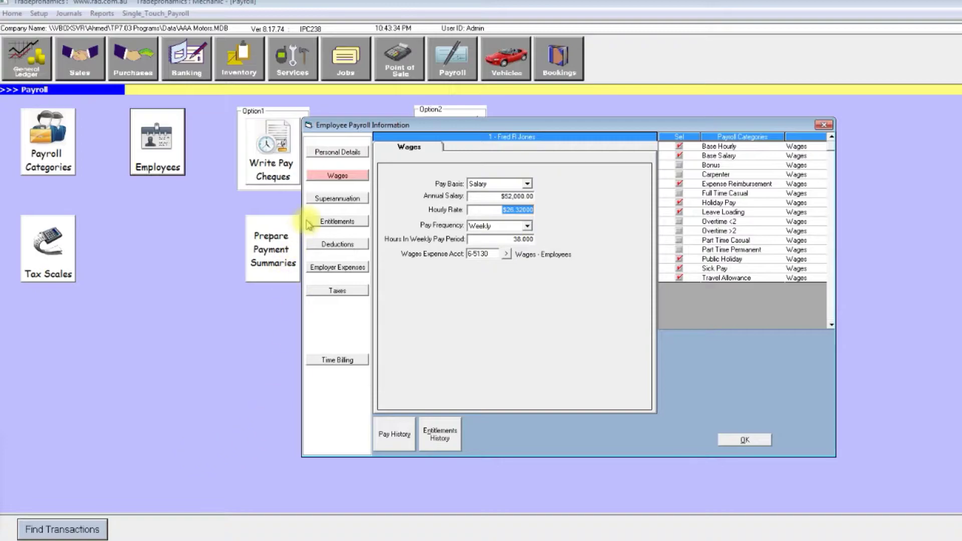
Review the employee's superannuation, entitlements, deductions, employer expenses and taxes, including the available tax scale options
left_click(336, 199)
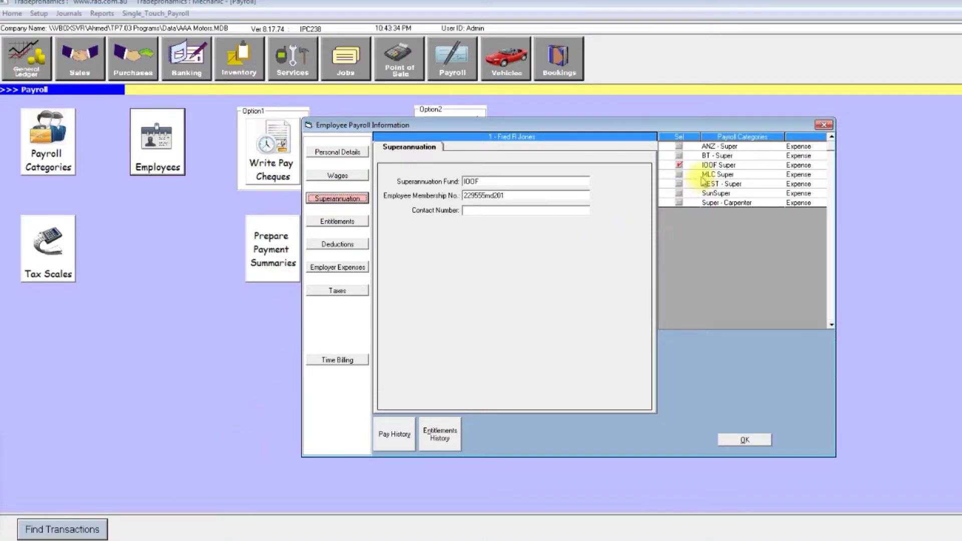
left_click(338, 221)
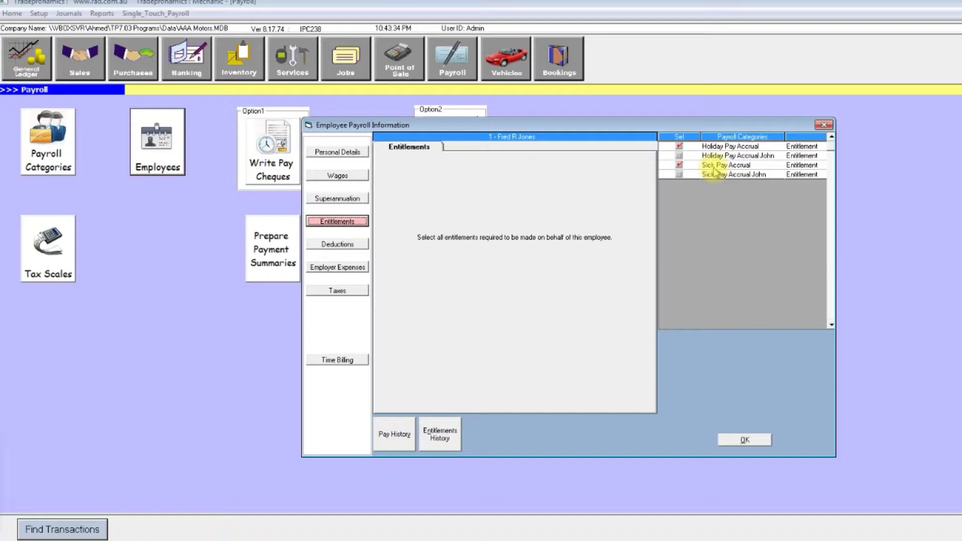
left_click(336, 249)
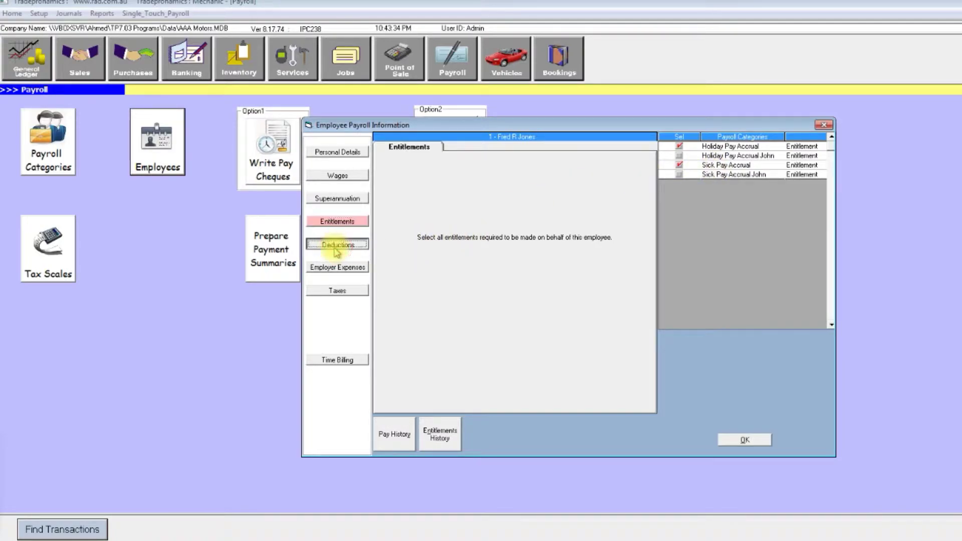
left_click(335, 270)
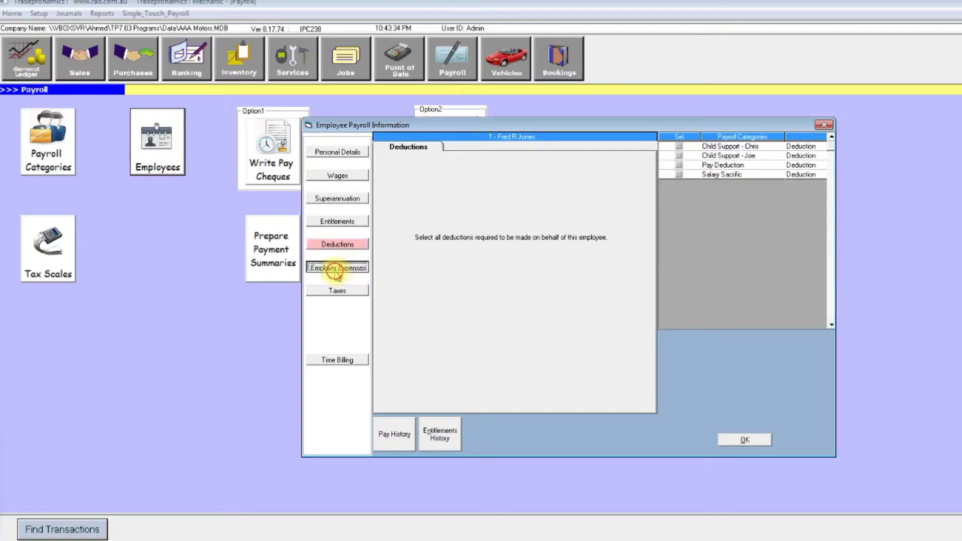
left_click(339, 292)
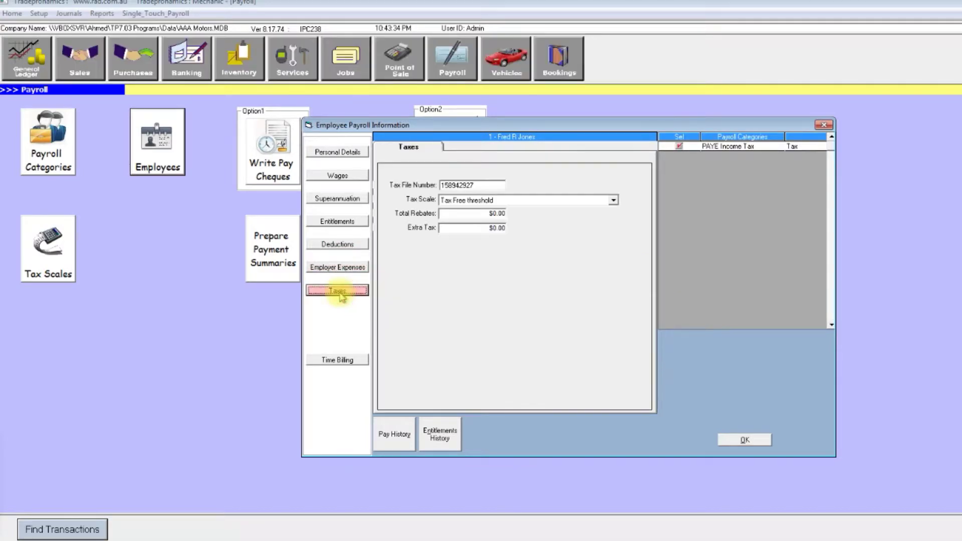
left_click(614, 201)
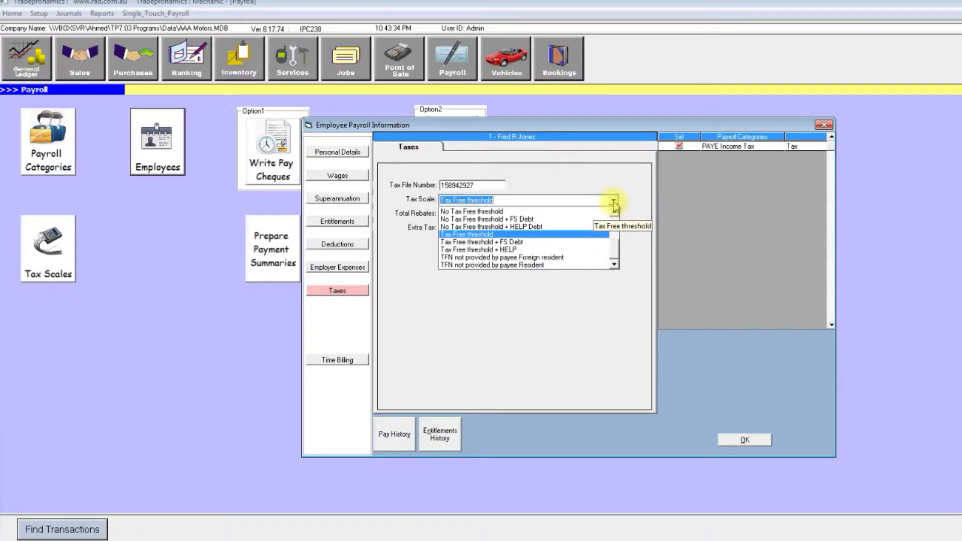
left_click(613, 202)
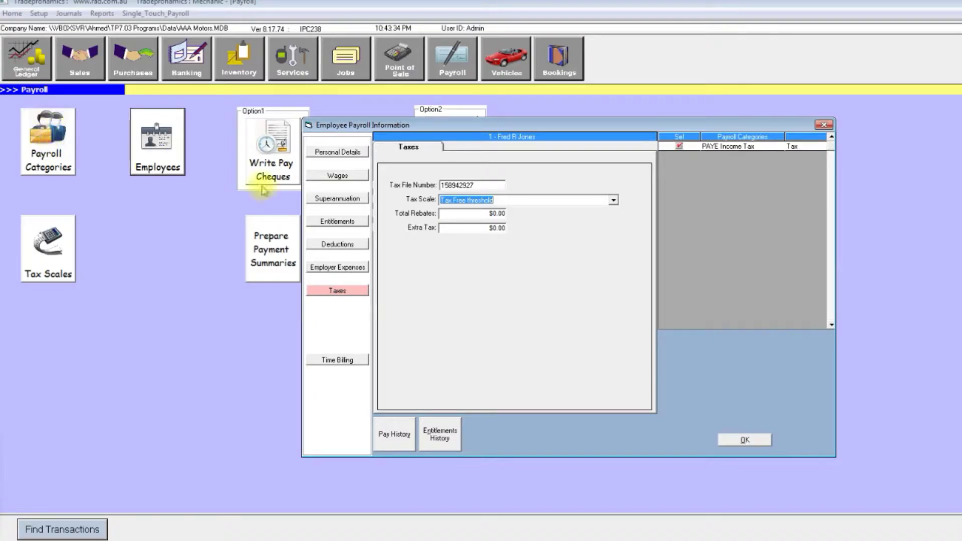
Tick the Bonus payroll category in the employee's wages setup and clear it again
left_click(336, 176)
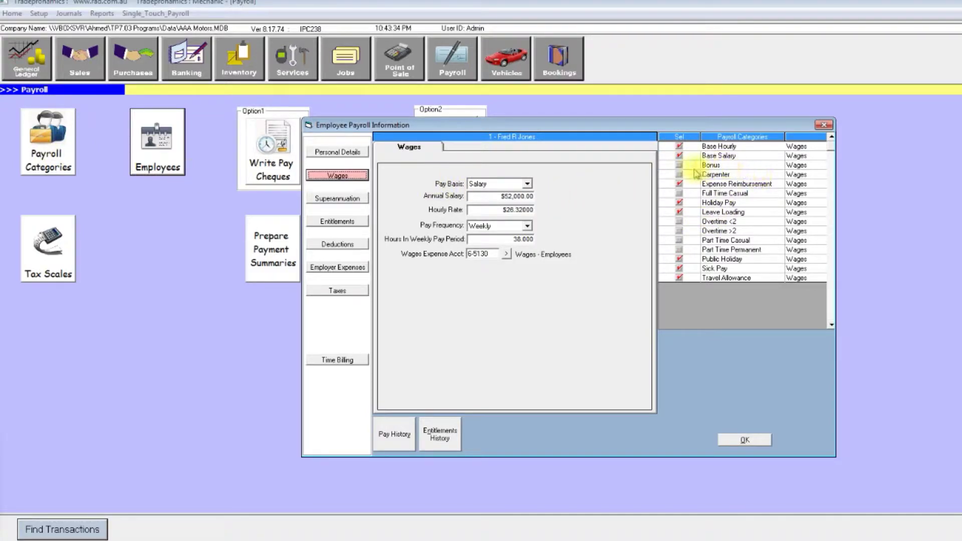
left_click(680, 165)
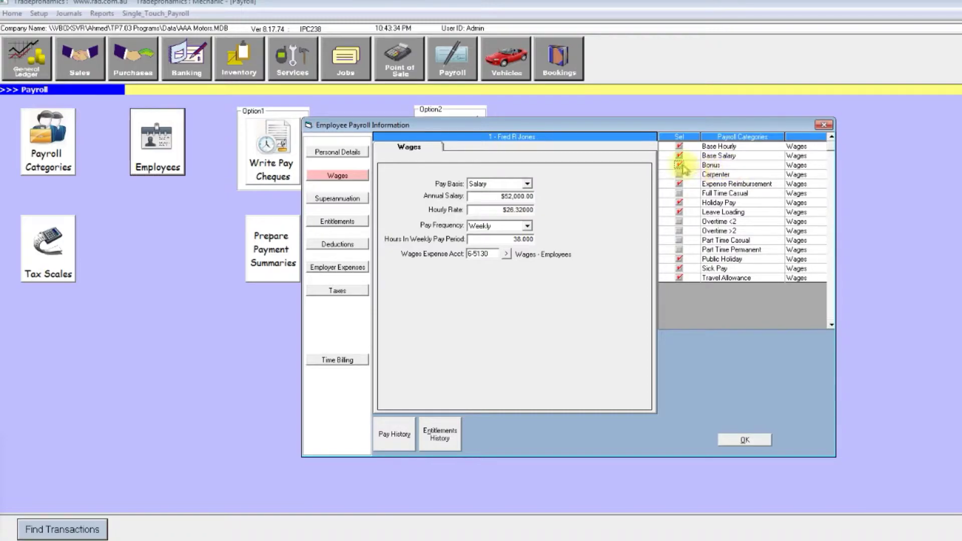
left_click(680, 165)
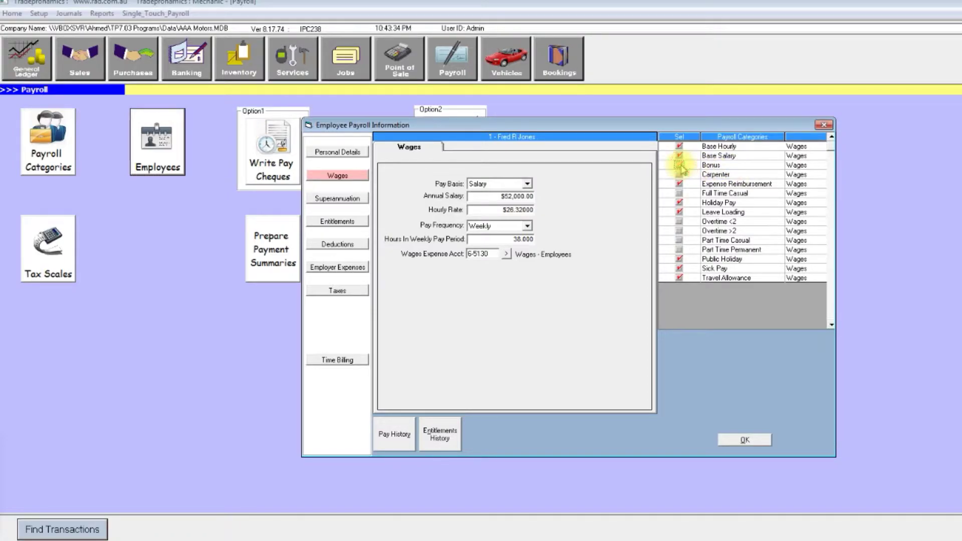
Examine the employee's pay history for Year-to-Date, down to the entitlements and expense rows, and close it
left_click(396, 436)
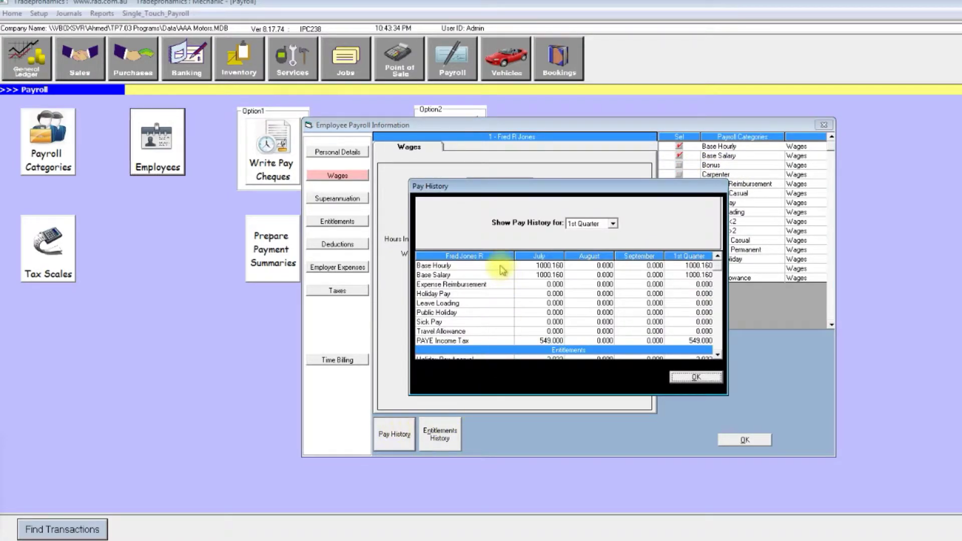
left_click(614, 223)
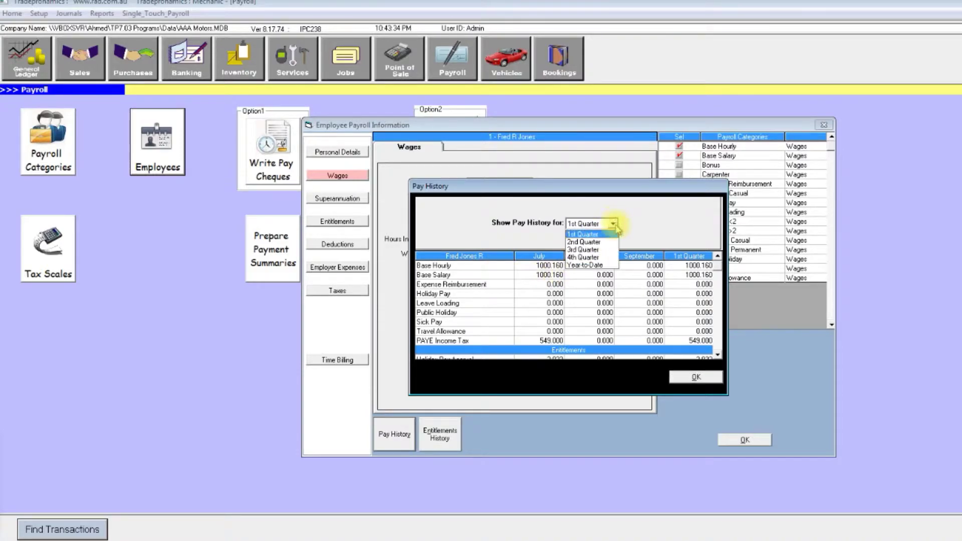
left_click(604, 265)
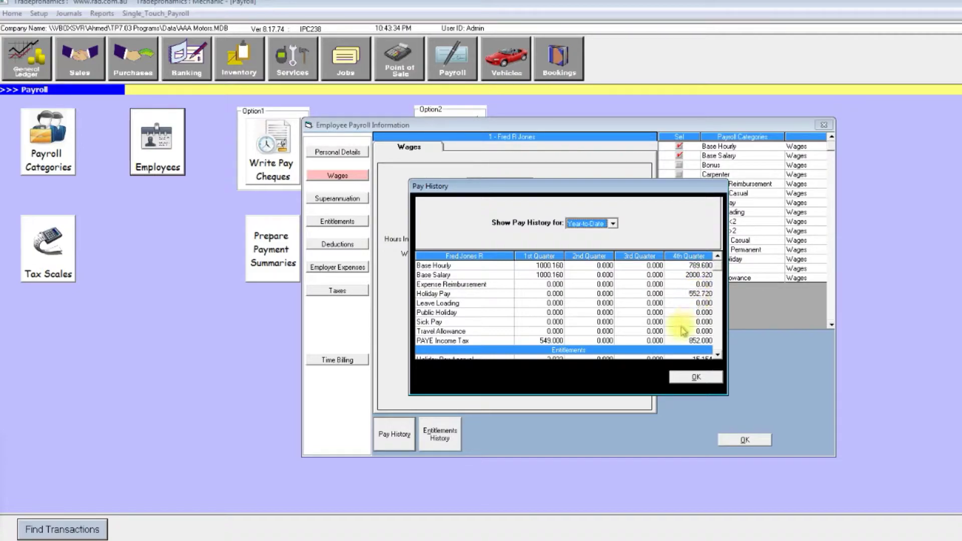
left_click(718, 354)
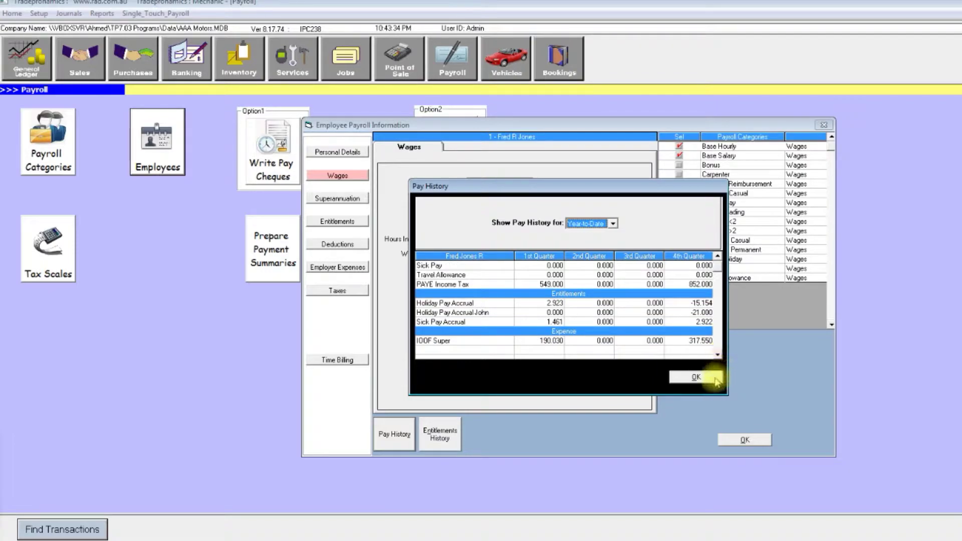
left_click(699, 380)
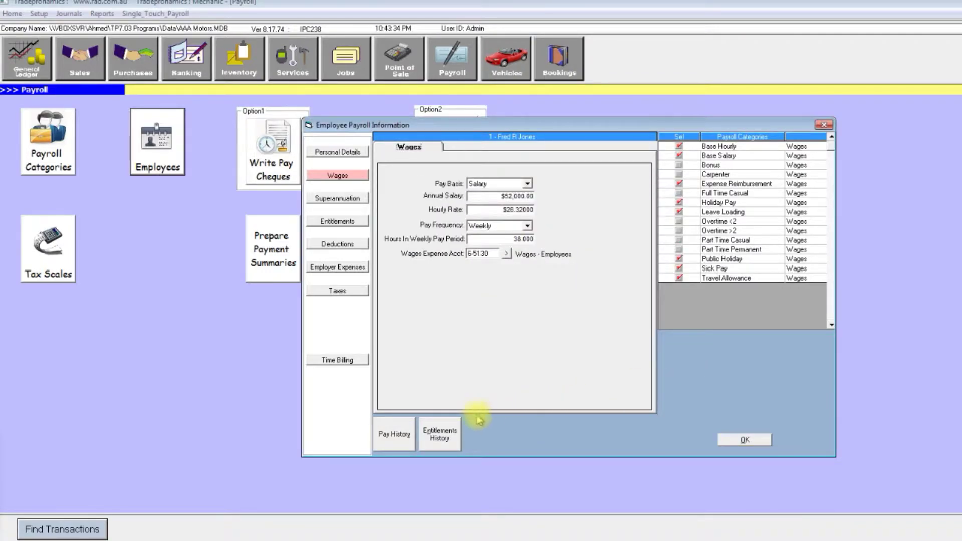
Check the employee's entitlement balances, and close the payroll information and the employee record
left_click(440, 434)
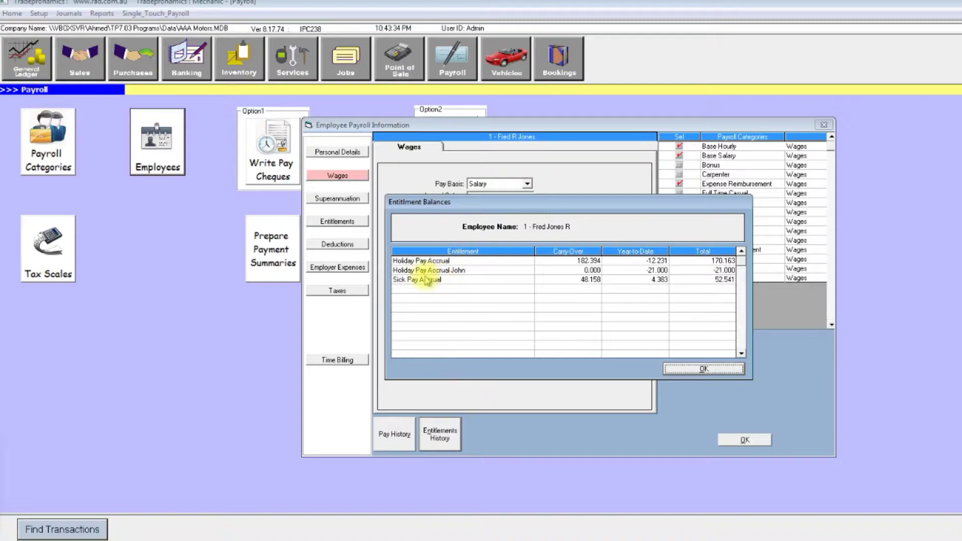
left_click(706, 370)
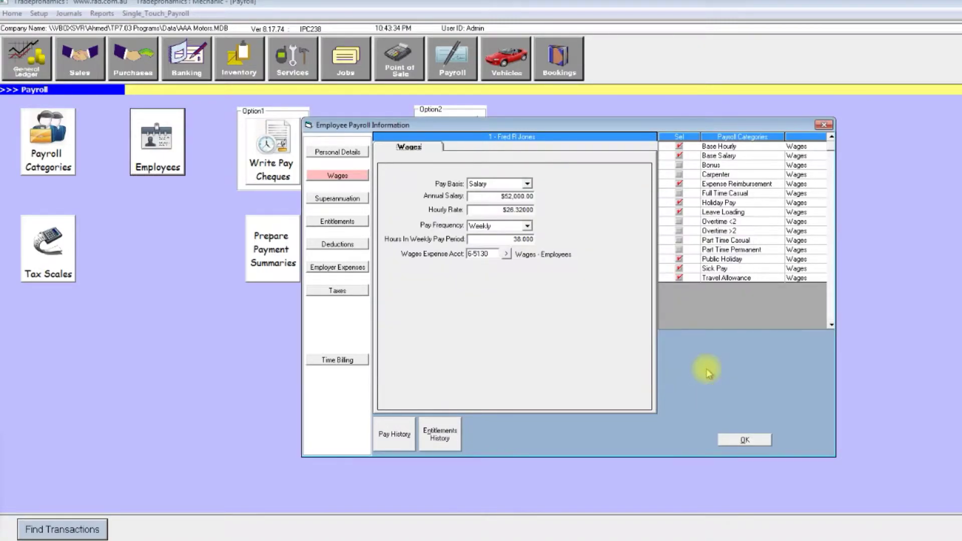
left_click(744, 441)
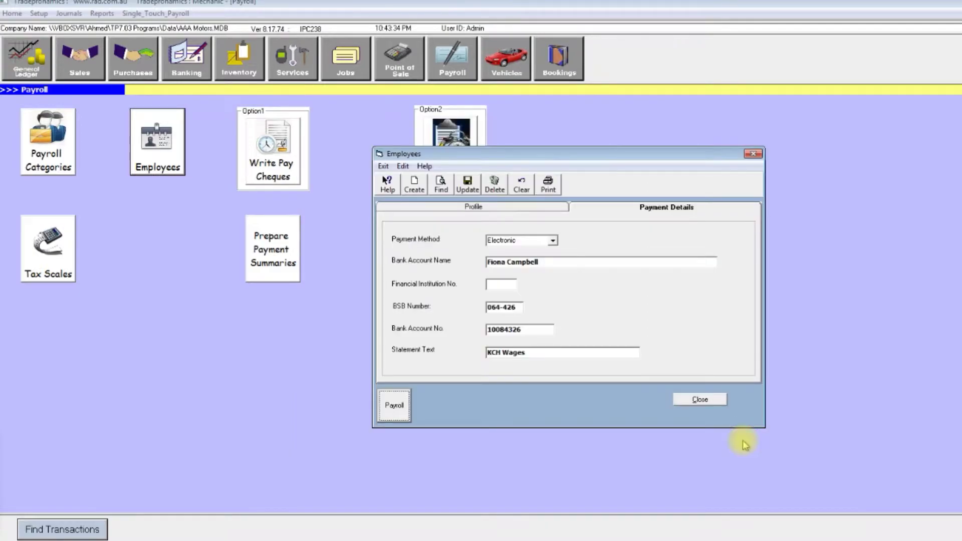
left_click(407, 406)
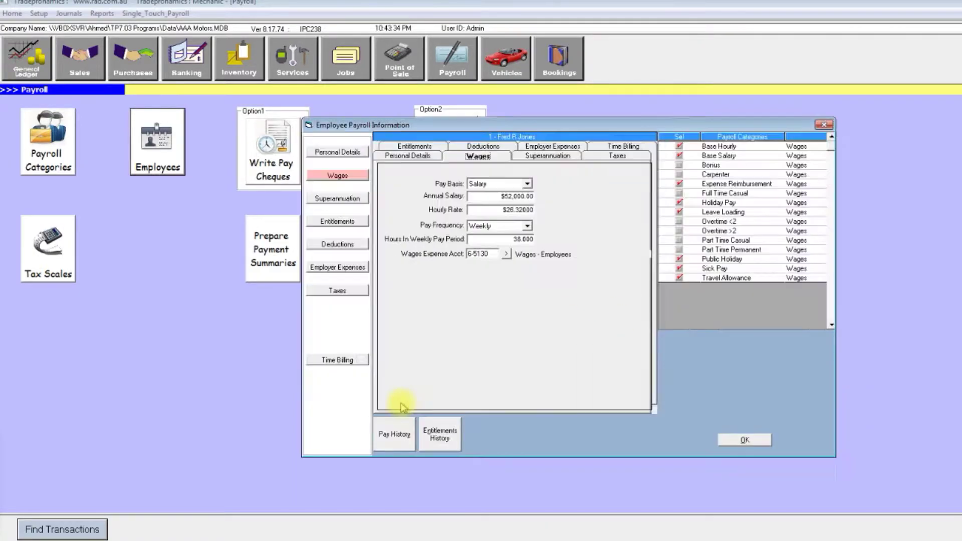
left_click(744, 440)
left_click(685, 401)
Create a new wages payroll category named Time and Half
left_click(45, 132)
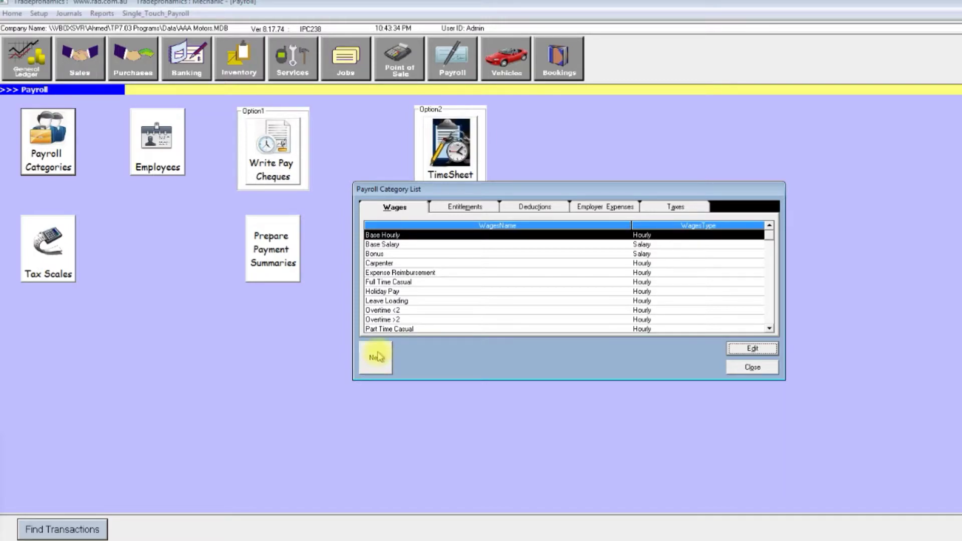
left_click(376, 369)
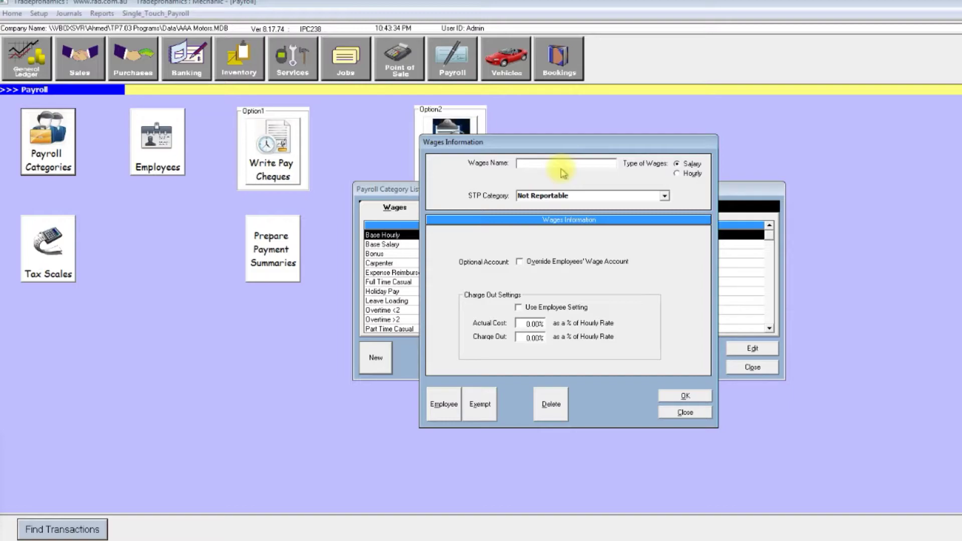
type("Time and Half")
left_click(554, 163)
Link the Time and Half category to the employees in the second and fourth visible rows of the qualifying employee list
left_click(443, 406)
left_click(443, 407)
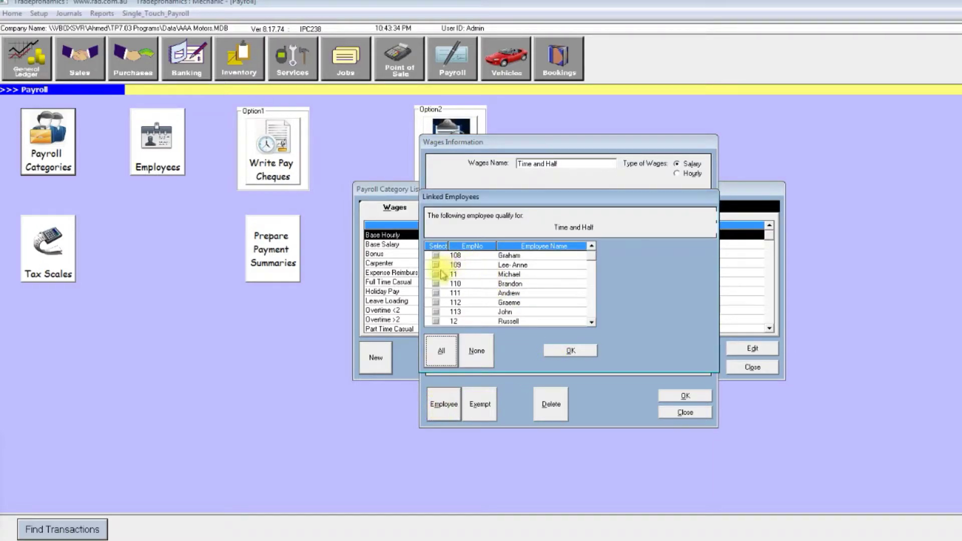
left_click(436, 265)
left_click(436, 283)
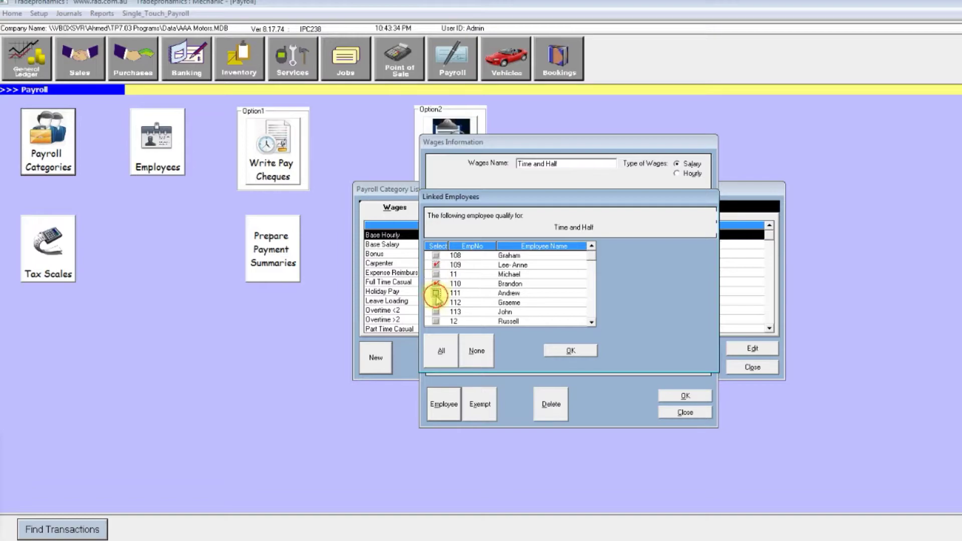
left_click(564, 351)
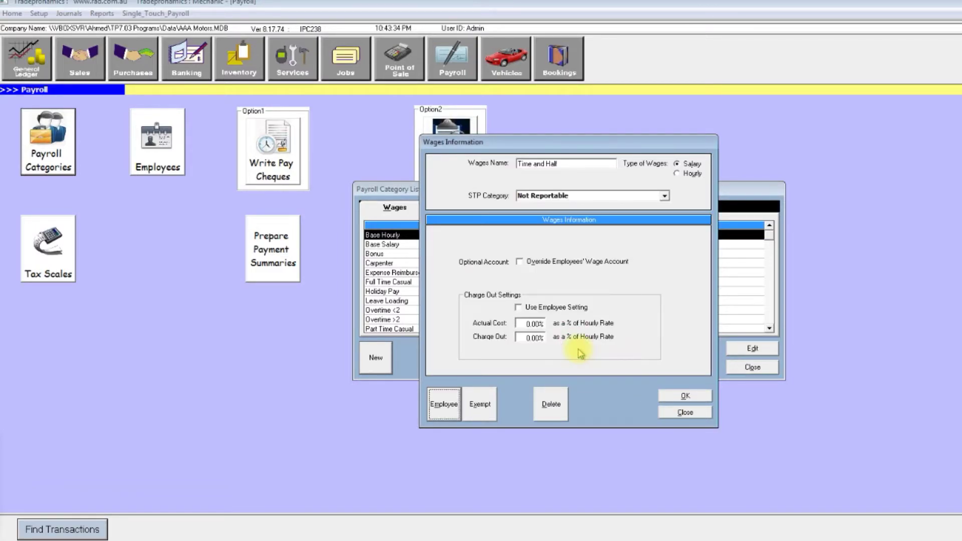
Set the Time and Half category to the Hourly wages type with a fixed hourly rate, and save it
left_click(565, 164)
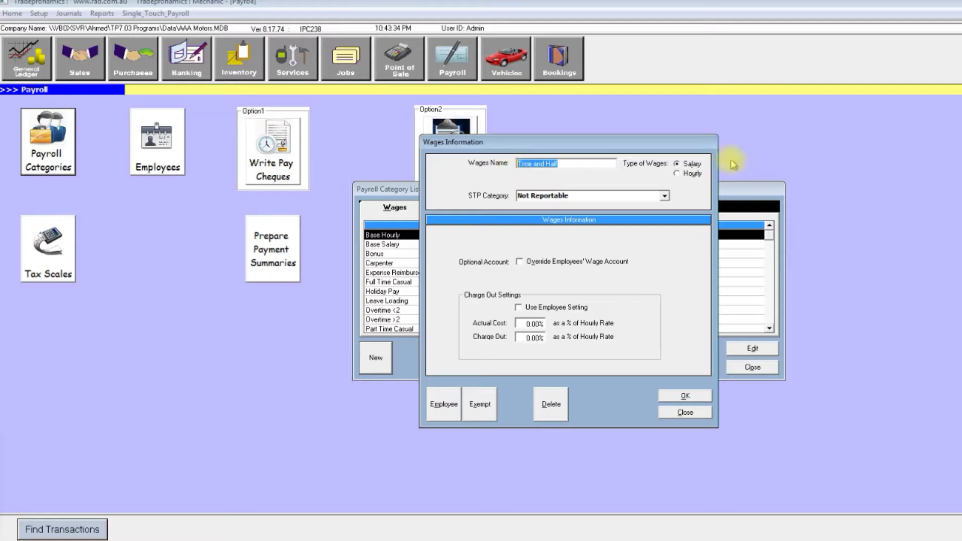
left_click(677, 174)
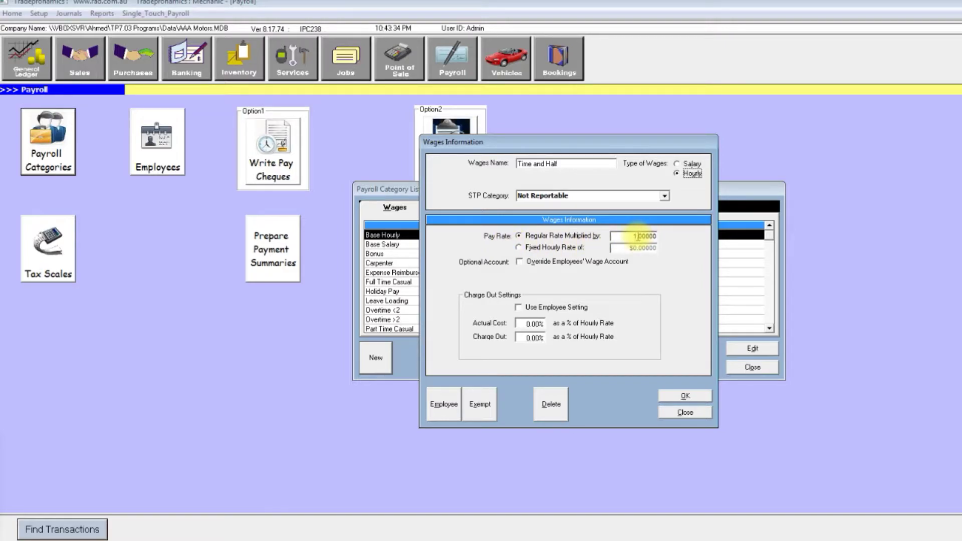
left_click(520, 248)
left_click(686, 397)
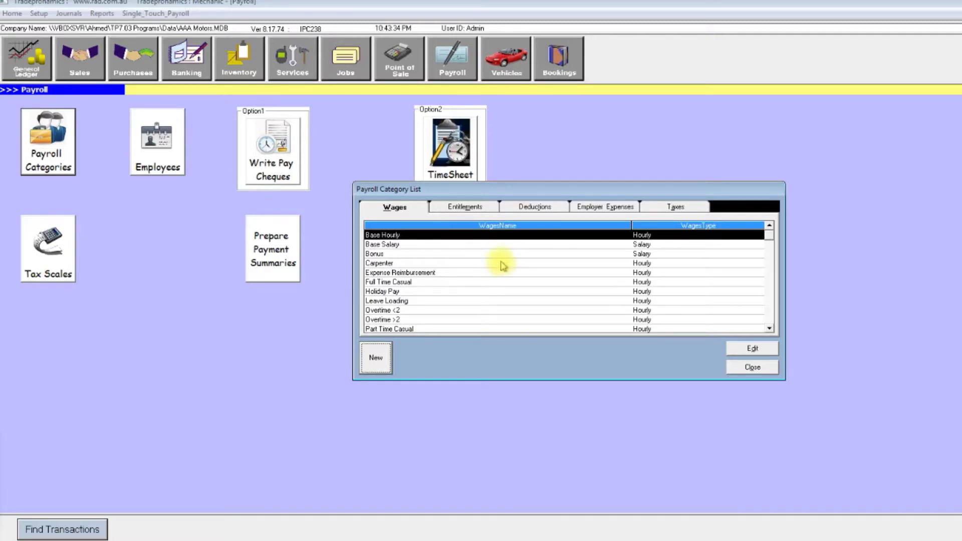
Review the Carpenter wages category and its linked employees, and check the Full Time Casual category's settings
double_click(379, 264)
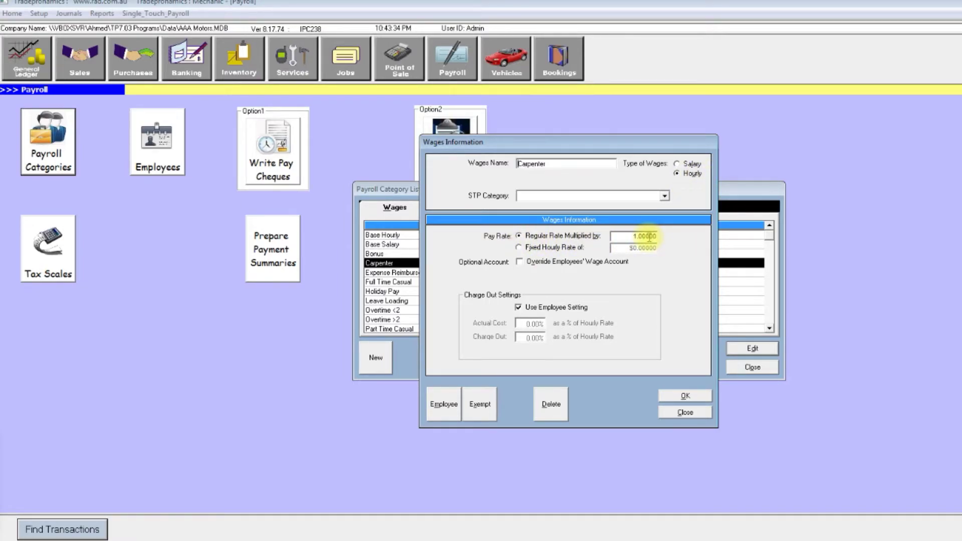
left_click(448, 404)
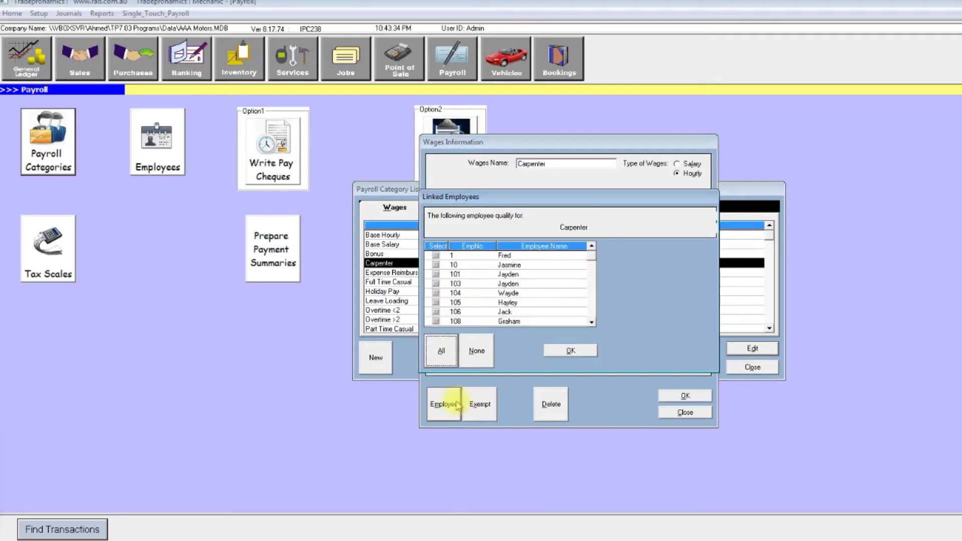
left_click(592, 323)
left_click(592, 323)
left_click(592, 322)
left_click(592, 323)
left_click(592, 323)
left_click(592, 323)
left_click(592, 323)
left_click(592, 323)
left_click(512, 304)
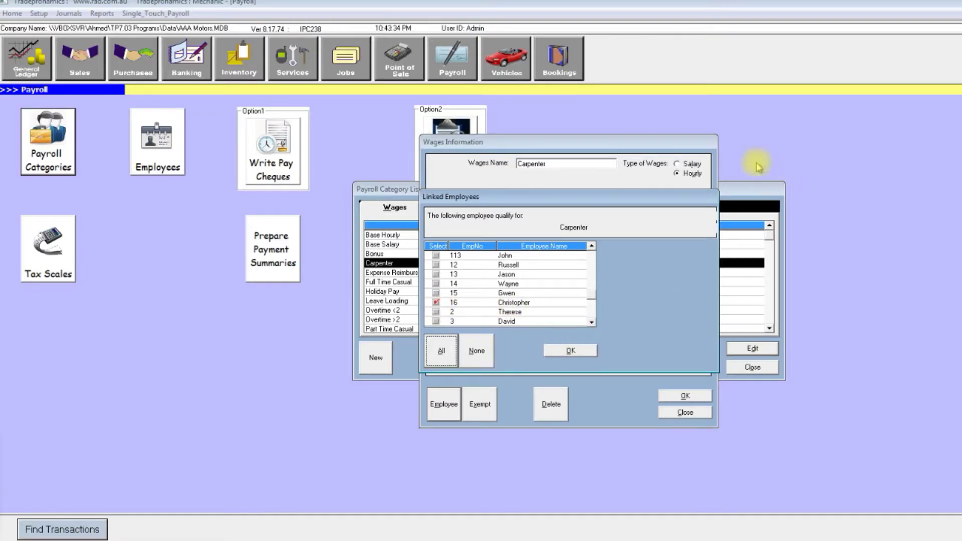
left_click(573, 353)
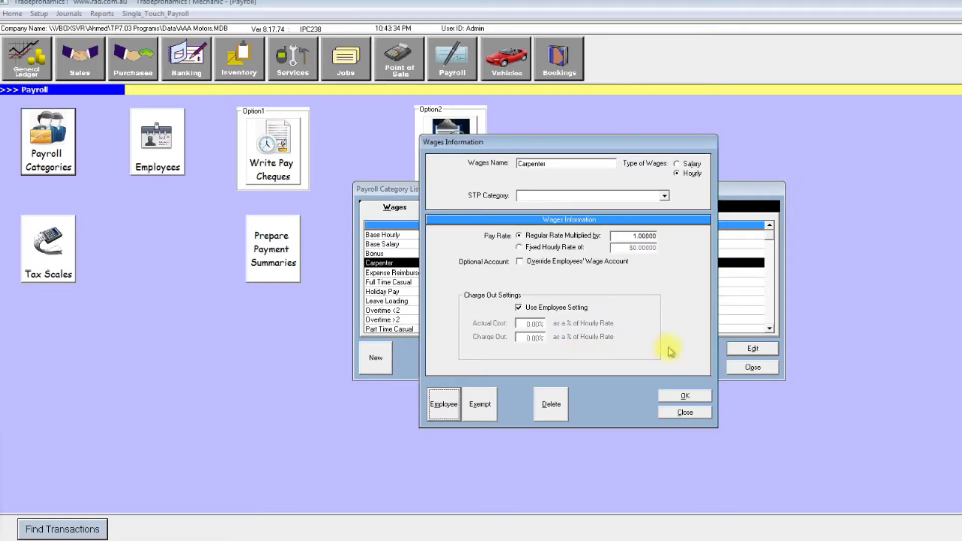
left_click(685, 412)
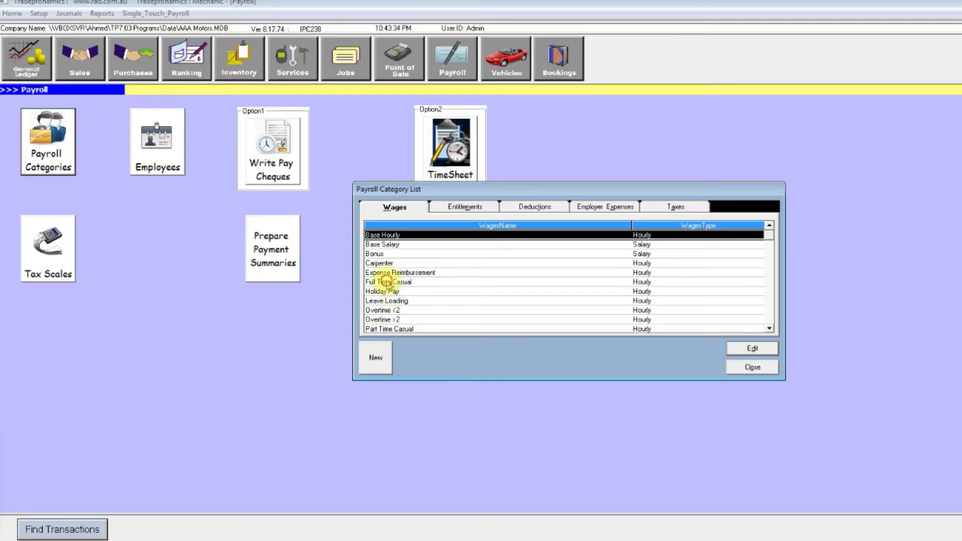
double_click(389, 281)
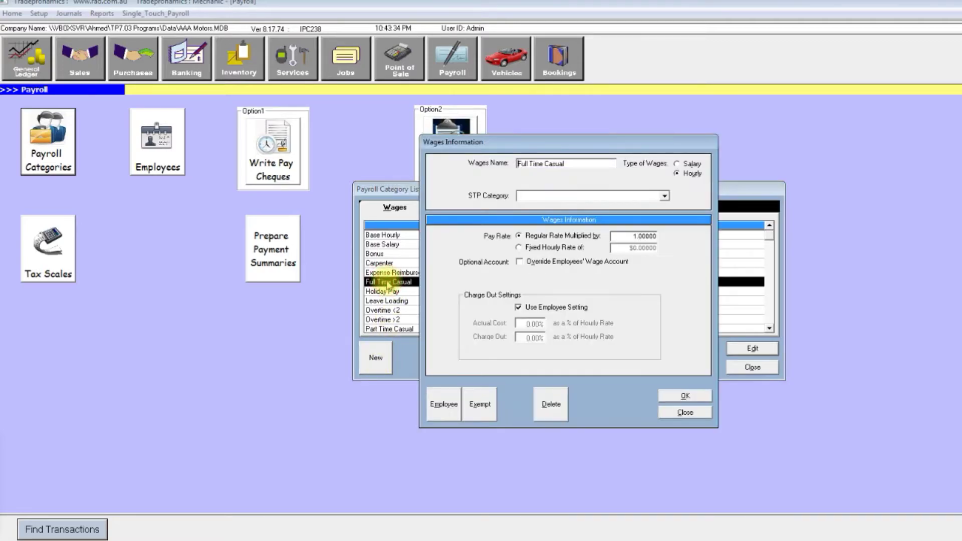
left_click(686, 414)
Examine the Holiday Pay Accrual entitlement's accrual settings and linked wages category, and close it
left_click(466, 207)
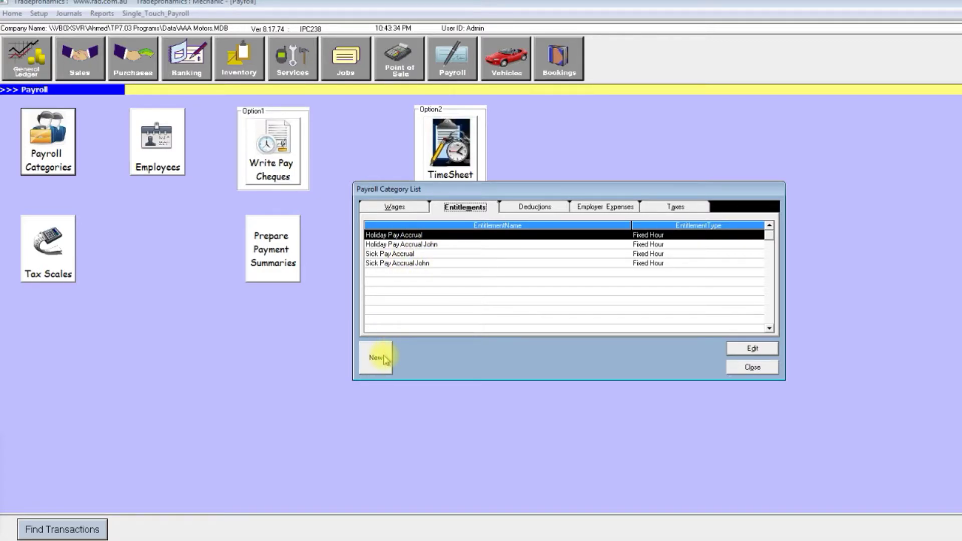
double_click(413, 235)
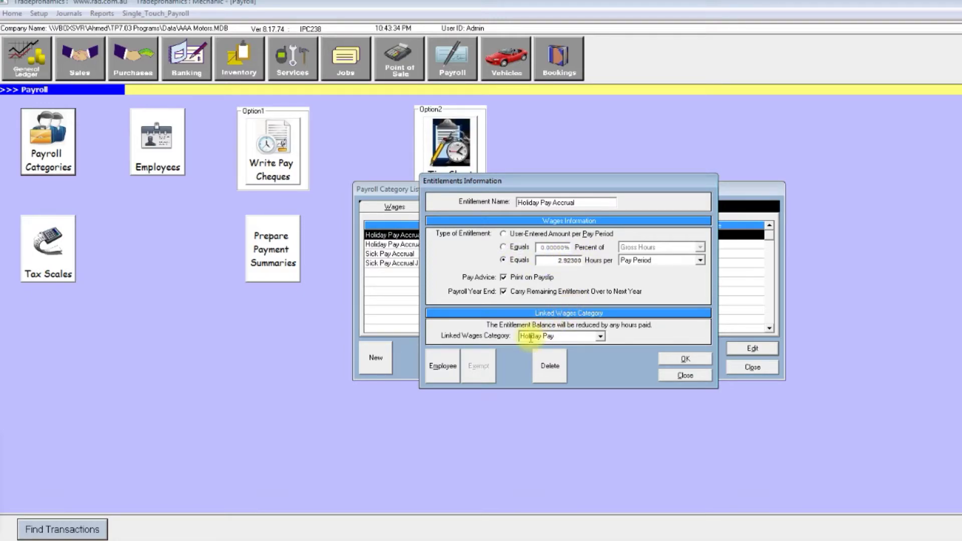
double_click(568, 337)
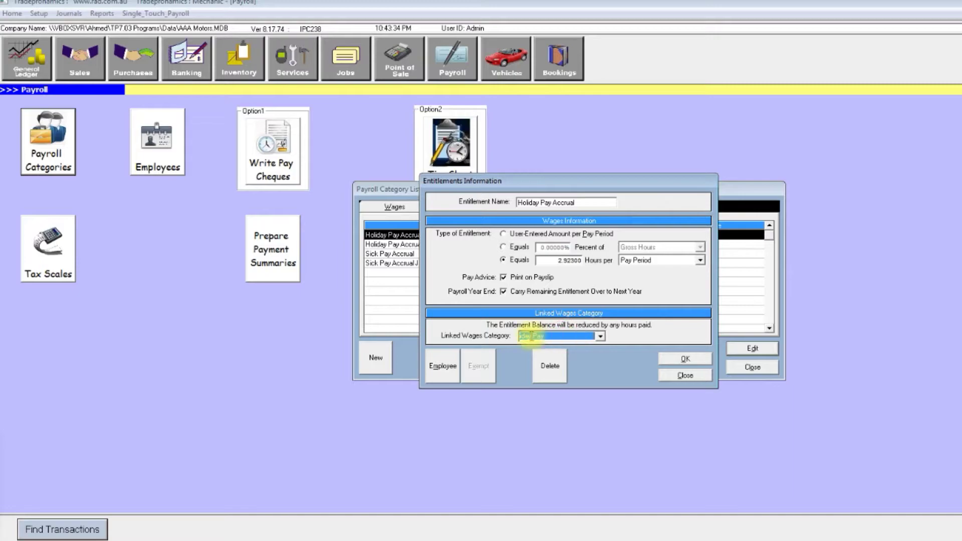
left_click_drag(539, 336, 508, 339)
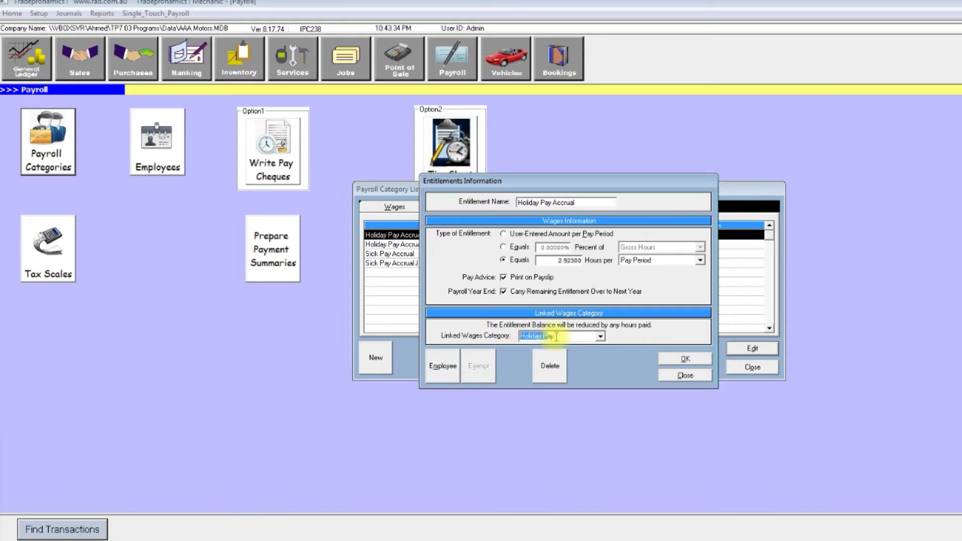
left_click(683, 376)
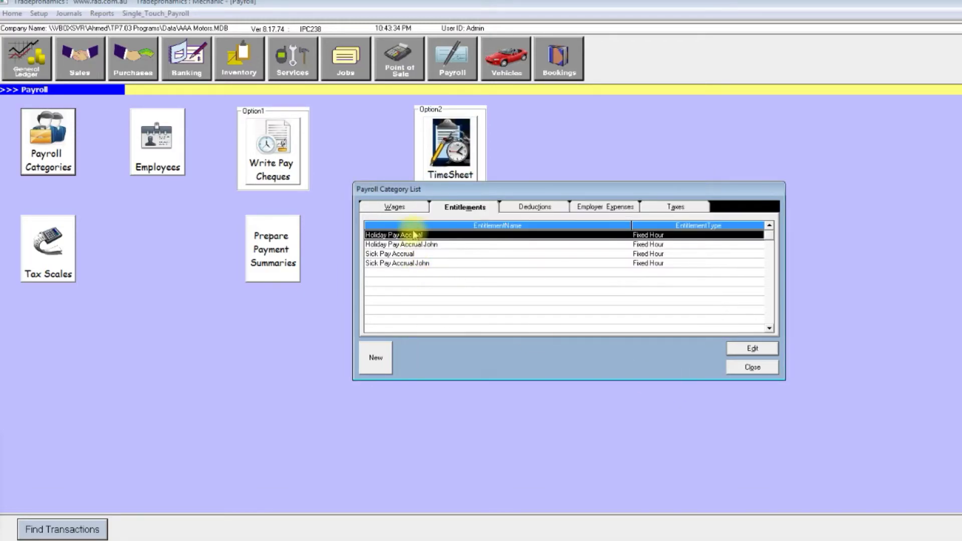
Check the pay rate settings of the Holiday Pay wages category, and close it
left_click(406, 207)
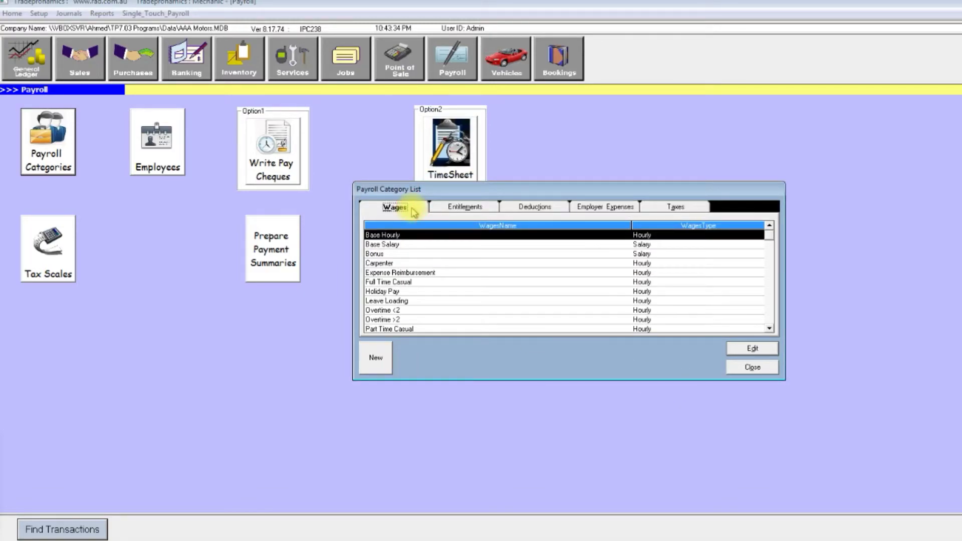
double_click(408, 293)
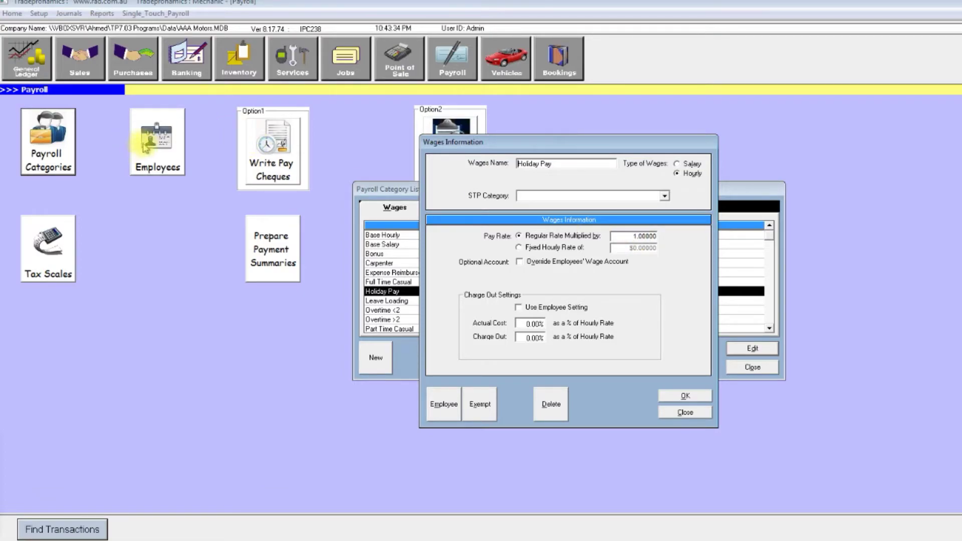
left_click(684, 413)
Find the first listed employee's record, check the hourly rate in the payroll wages information, and close the record
left_click(165, 150)
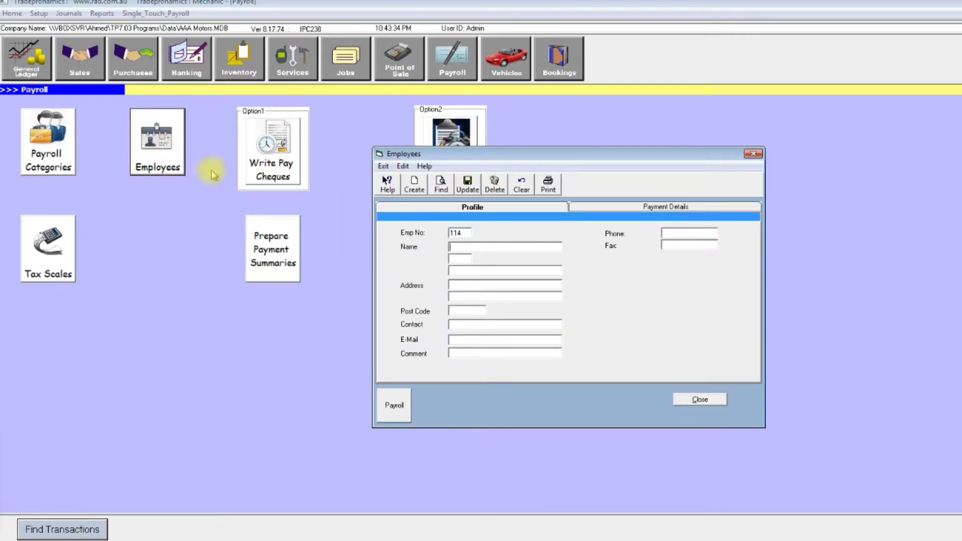
left_click(441, 184)
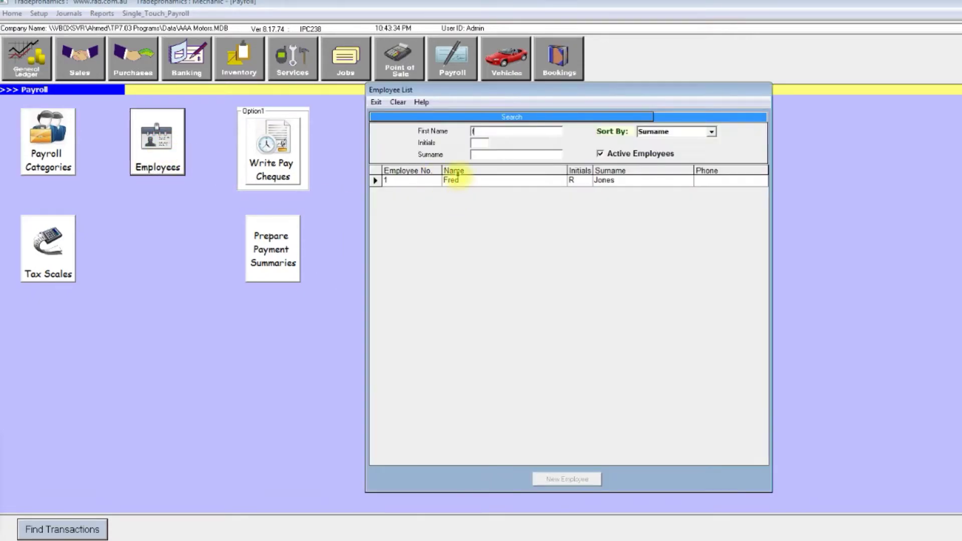
double_click(456, 185)
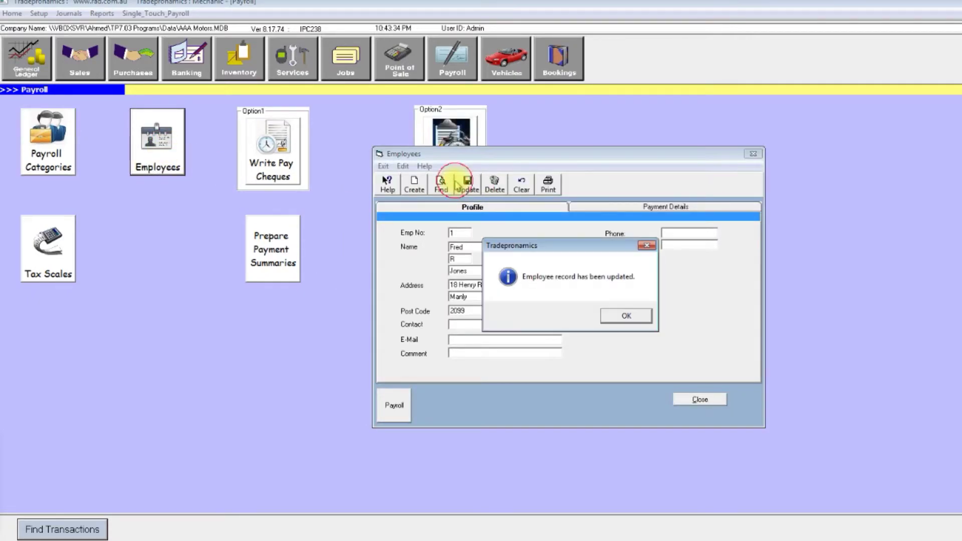
left_click(621, 316)
left_click(393, 405)
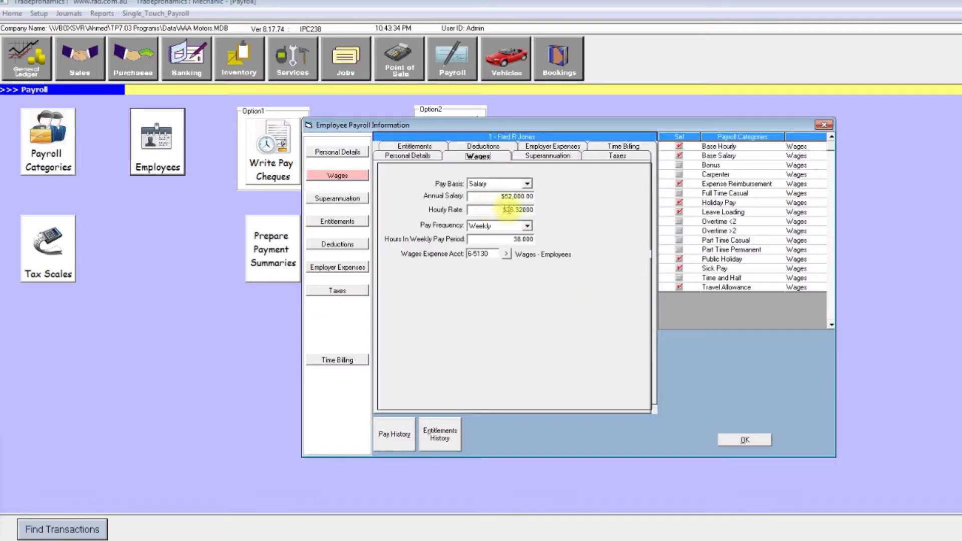
left_click(498, 211)
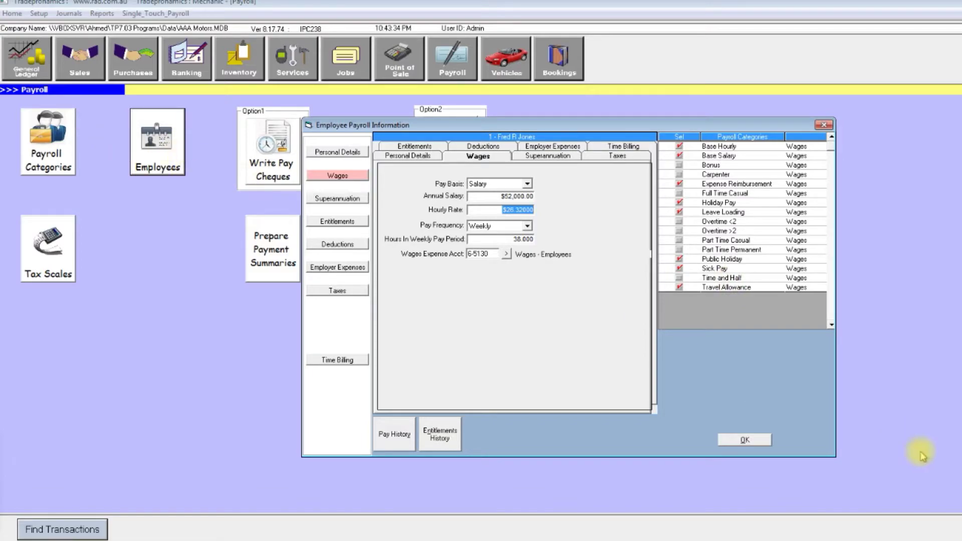
left_click(745, 441)
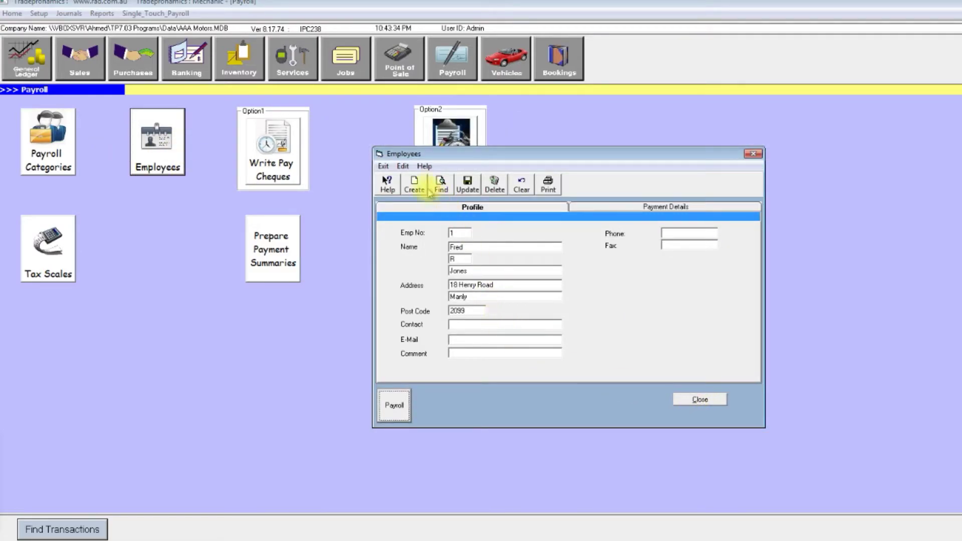
left_click(383, 166)
Examine the Sick Pay Accrual entitlement's hours per pay period, and close it
left_click(63, 144)
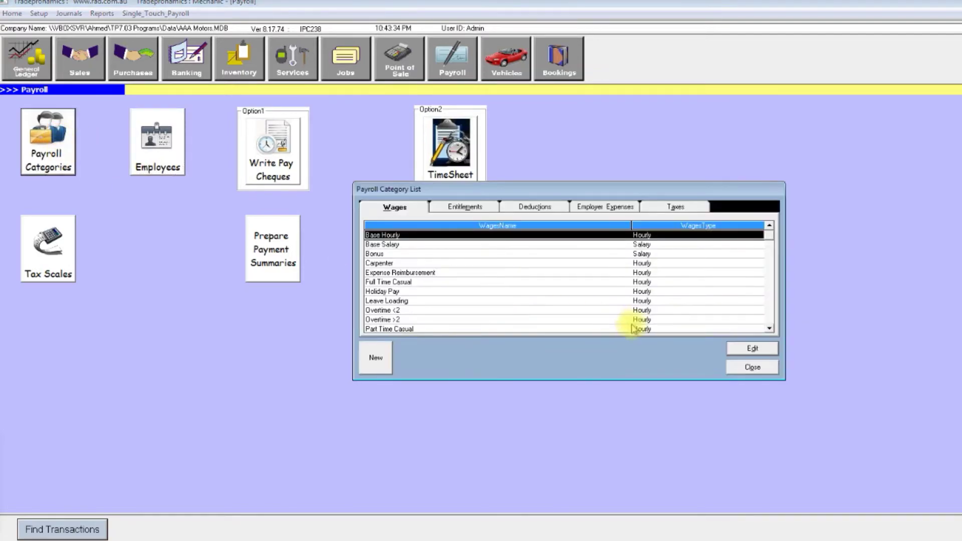
left_click(484, 206)
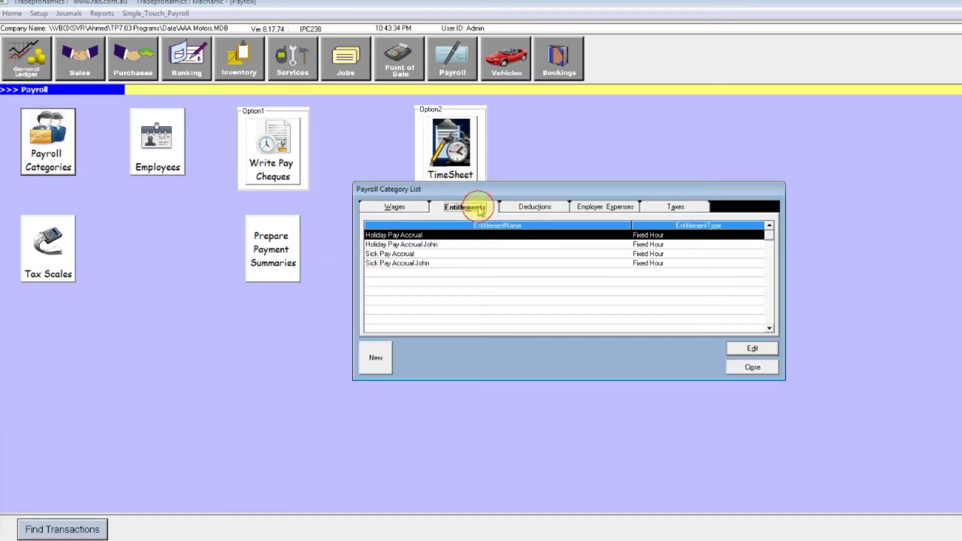
left_click(411, 254)
double_click(411, 254)
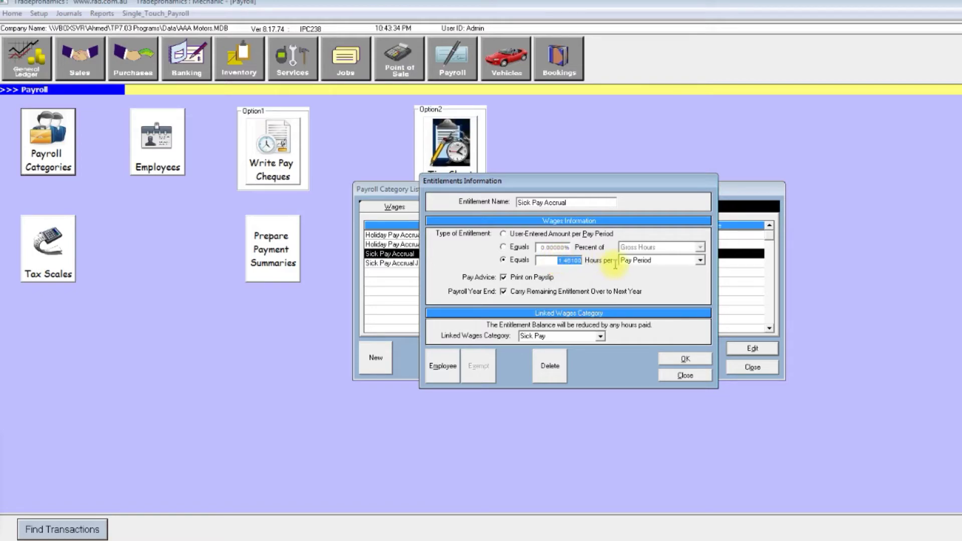
double_click(564, 262)
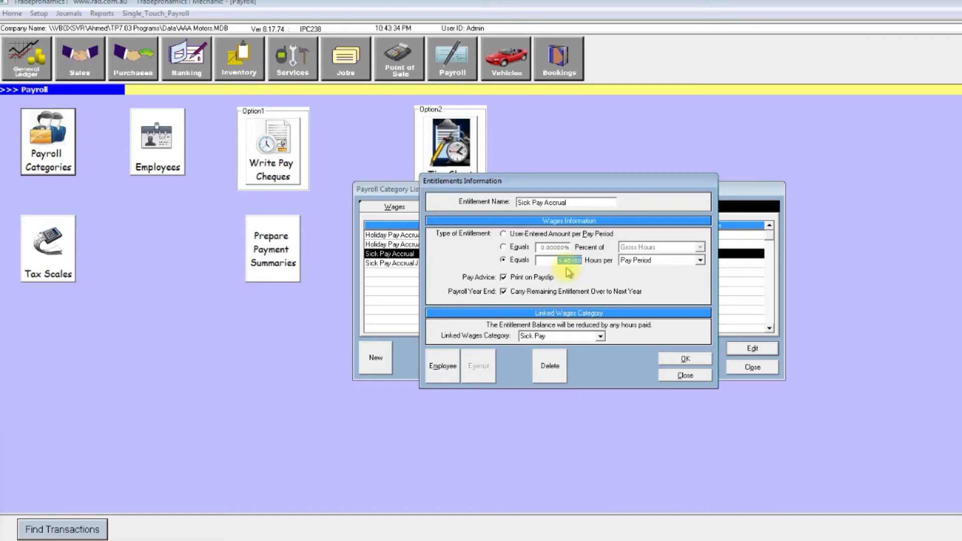
left_click(682, 377)
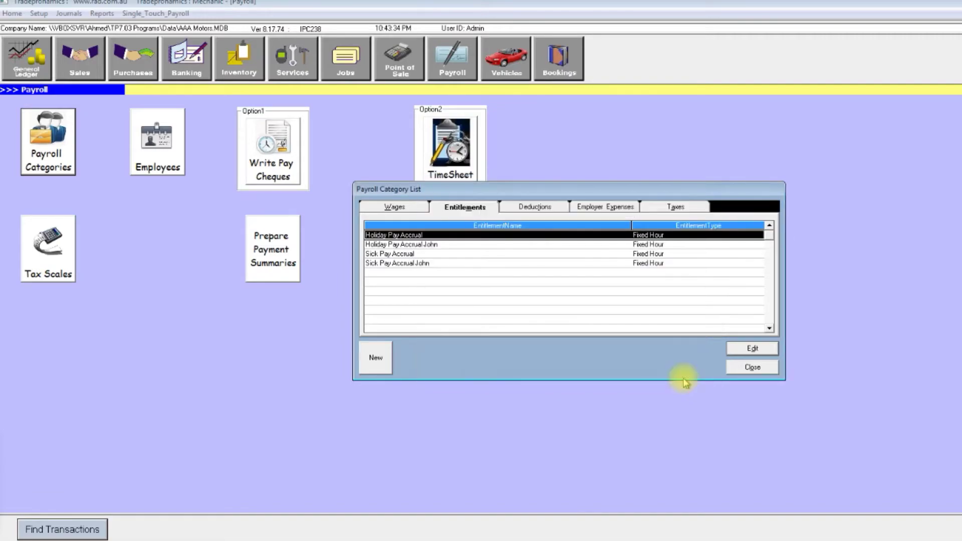
Review the Salary Sacrific deduction's type options and the first listed Child Support deduction's basis, closing each without changes
left_click(541, 208)
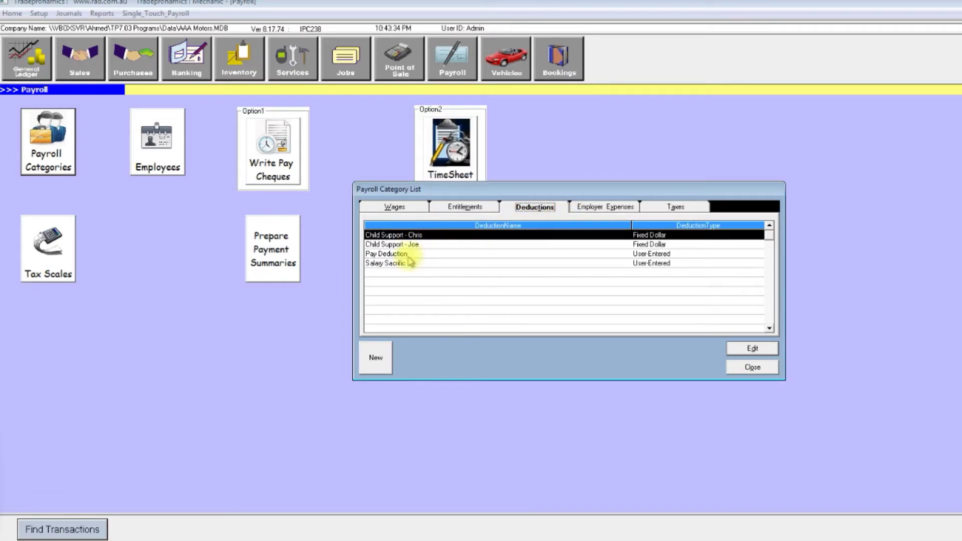
double_click(391, 264)
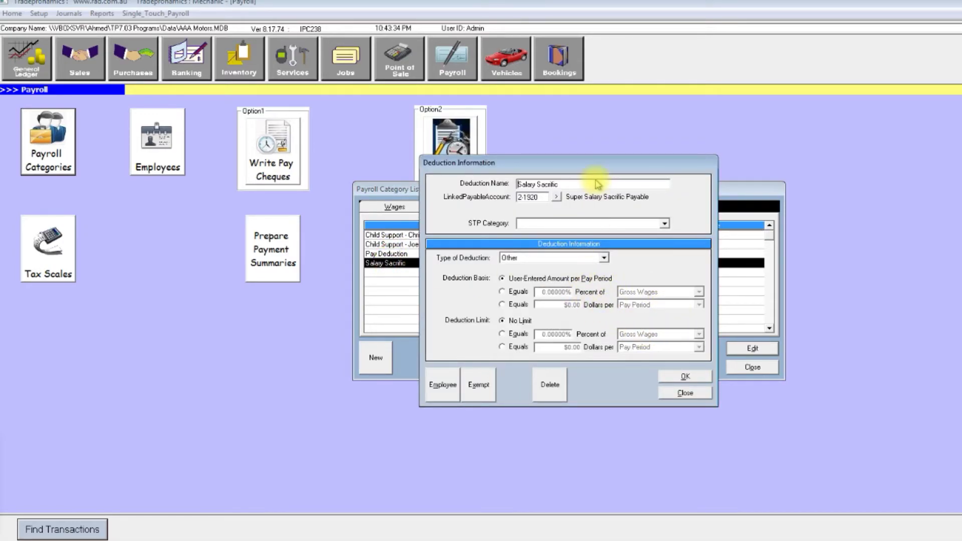
left_click_drag(582, 166, 559, 167)
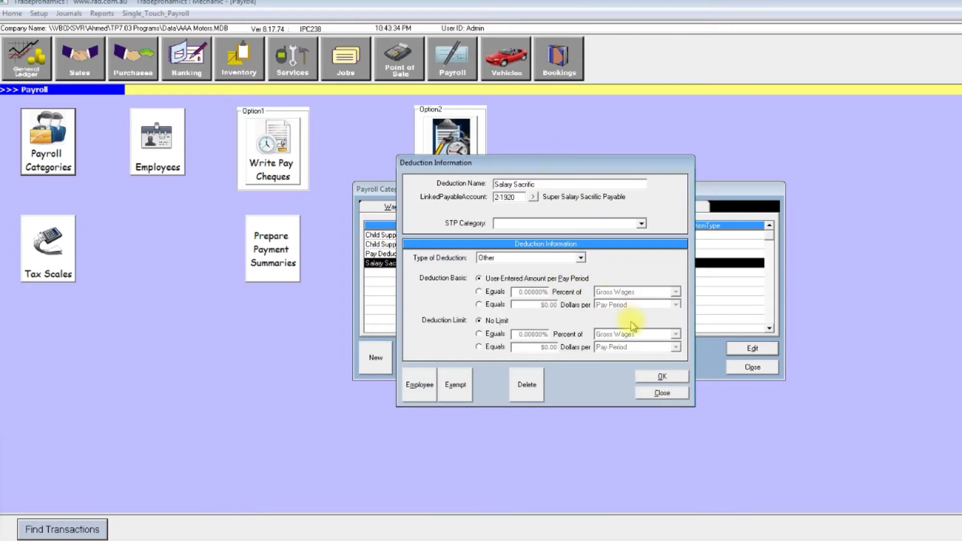
left_click(503, 259)
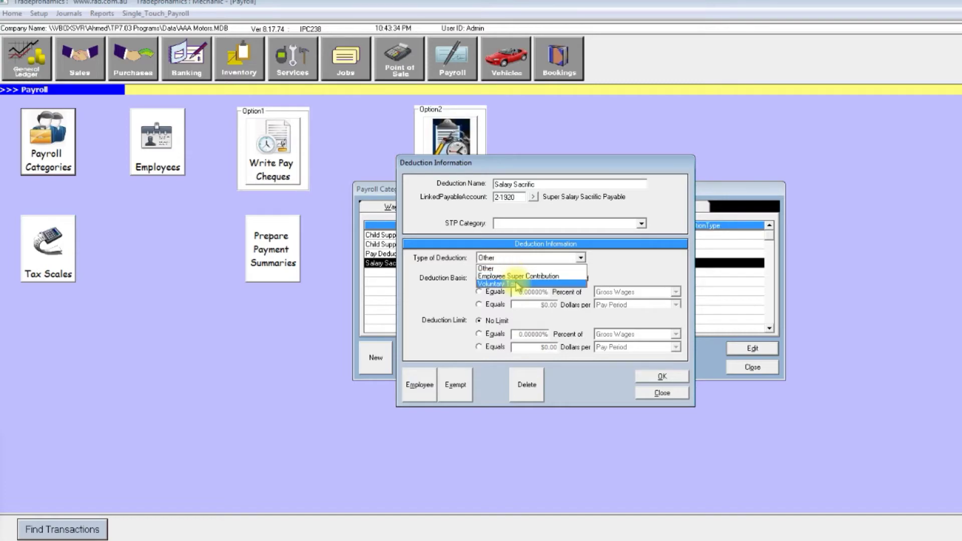
left_click(562, 180)
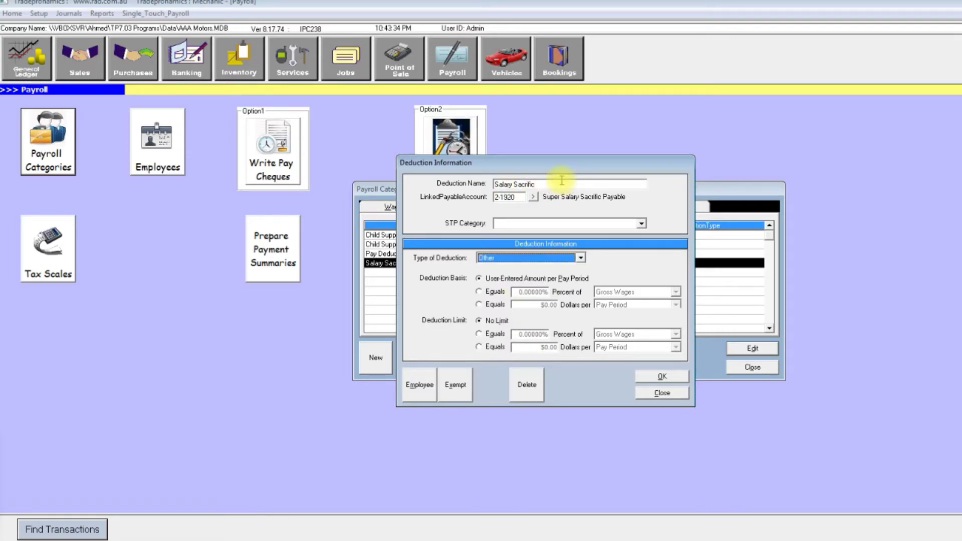
left_click(662, 393)
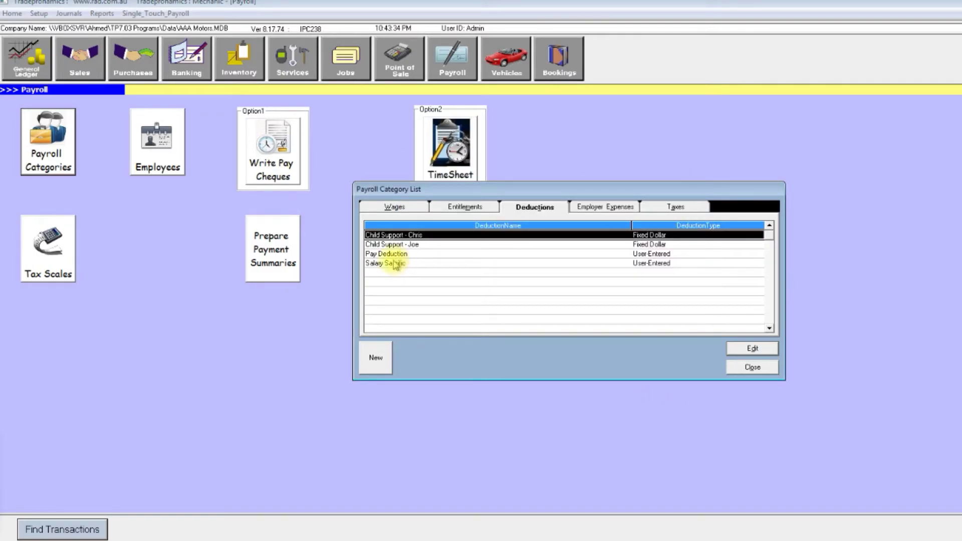
double_click(390, 233)
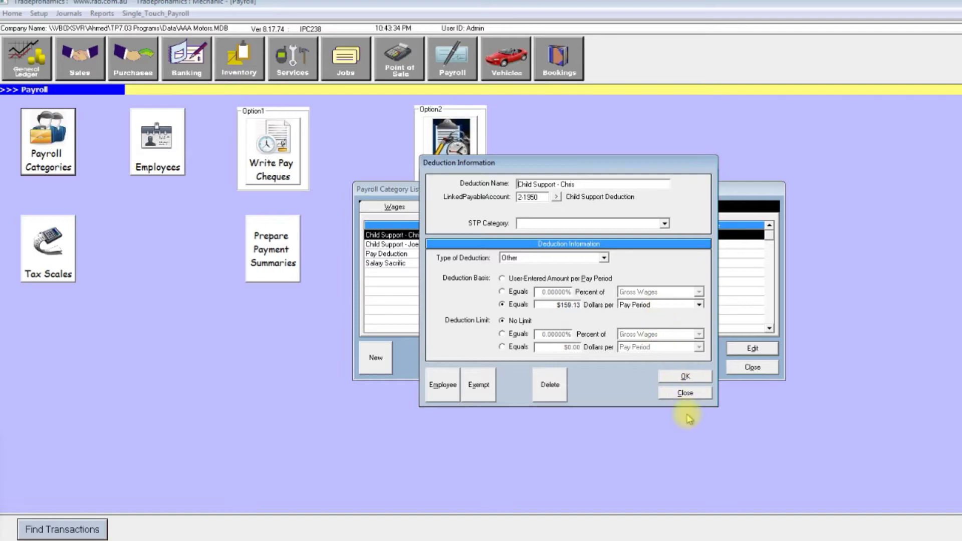
left_click(685, 393)
Examine the ANZ - Super employer expense's type options and its percentage-of-wages basis options
left_click(617, 210)
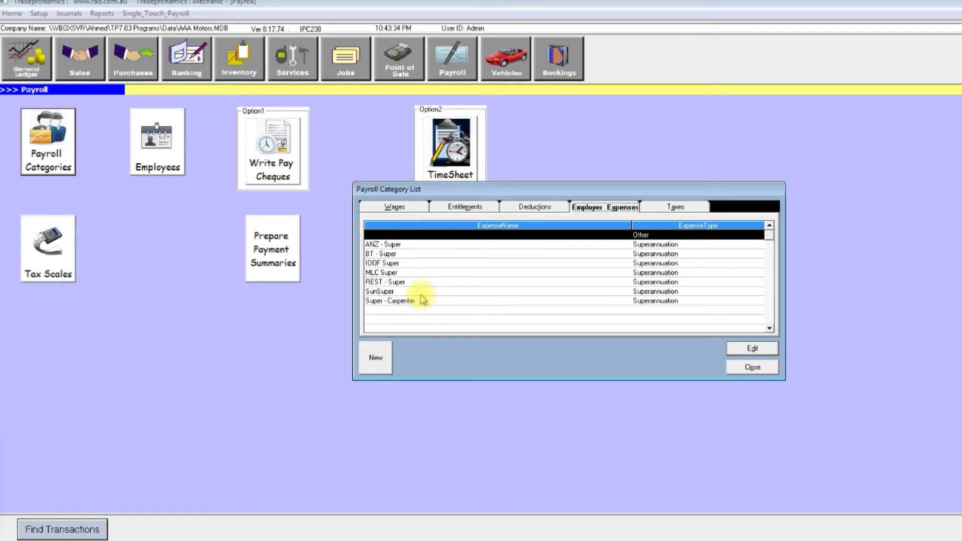
double_click(393, 244)
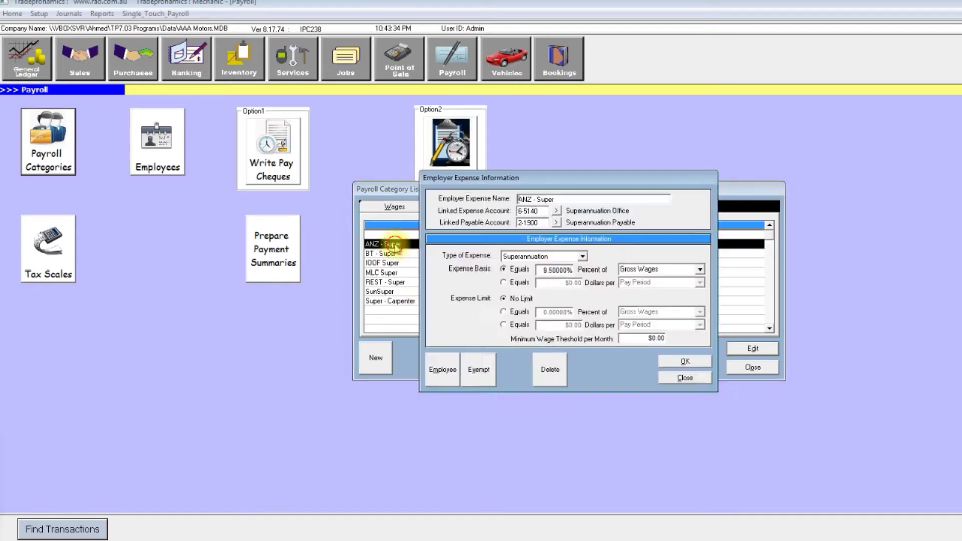
left_click_drag(524, 182, 499, 187)
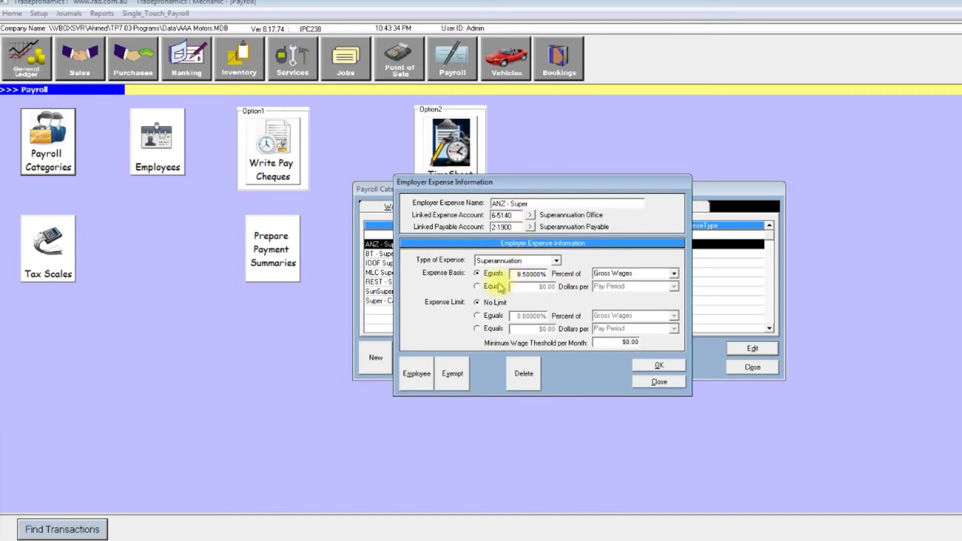
left_click(532, 262)
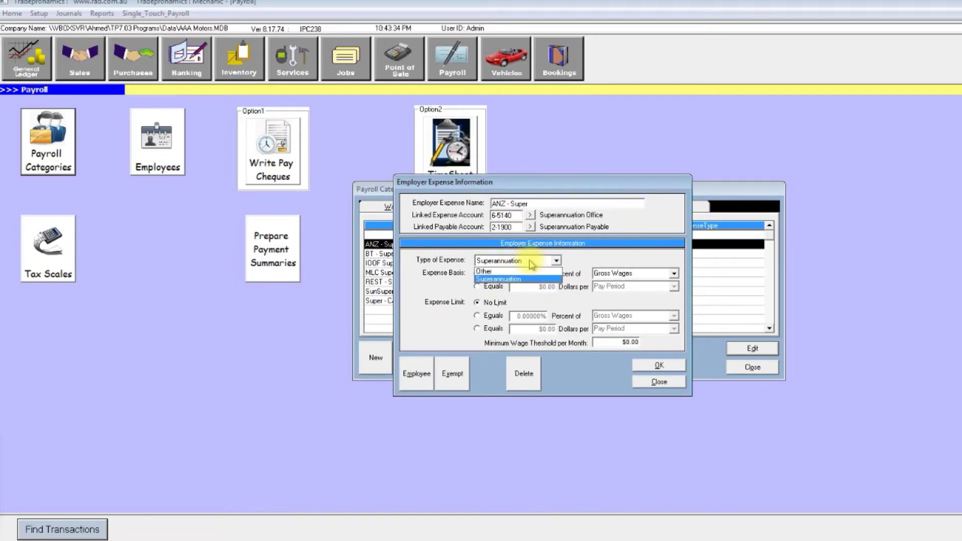
left_click(522, 261)
left_click(519, 260)
left_click(519, 261)
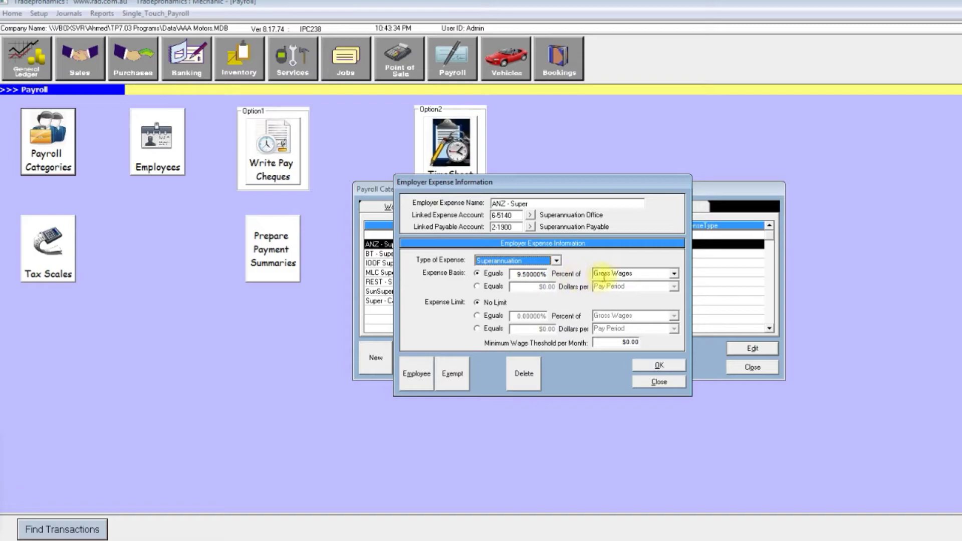
left_click(673, 279)
left_click(674, 278)
left_click(675, 278)
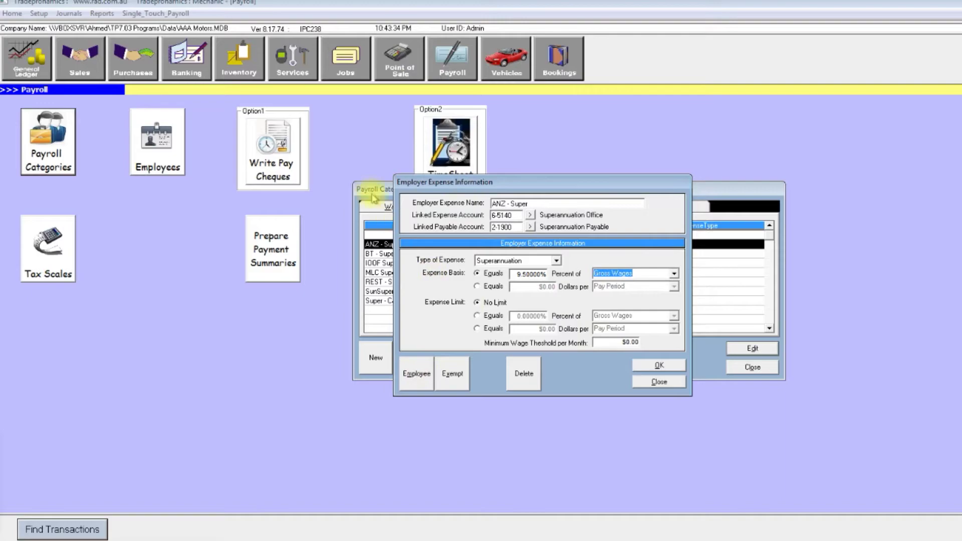
Look through the employees linked to the ANZ - Super expense, and close the expense
left_click(420, 376)
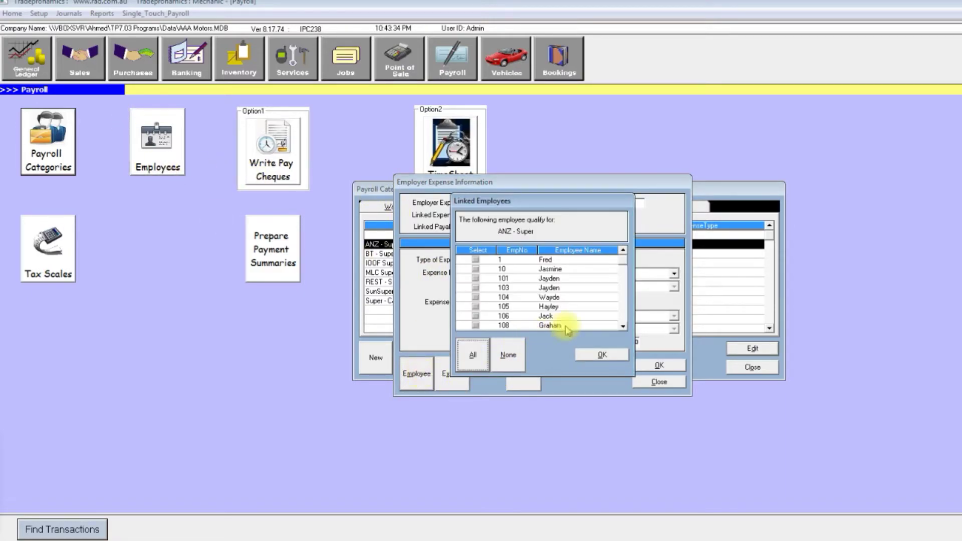
left_click(623, 327)
left_click(623, 327)
left_click(623, 327)
left_click(476, 260)
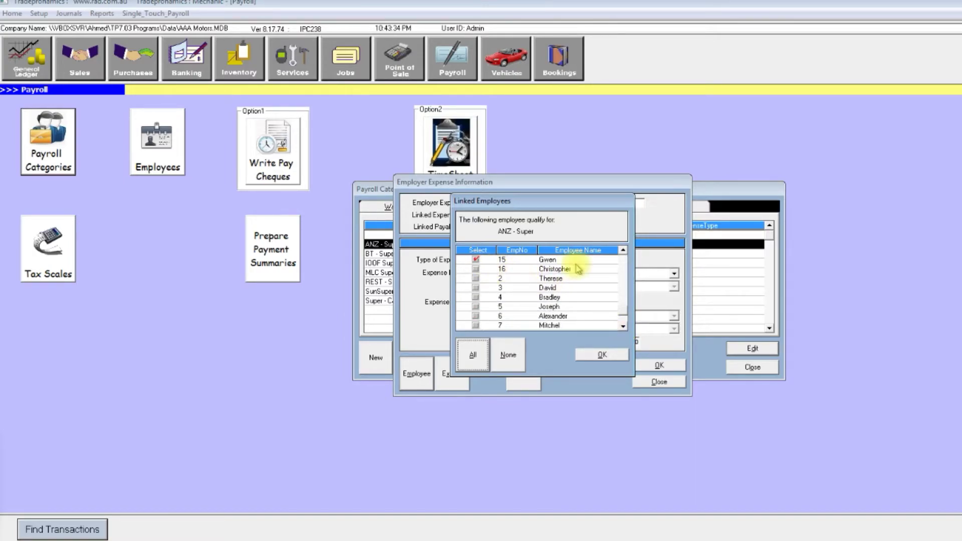
left_click(624, 251)
left_click(623, 251)
left_click(623, 251)
left_click(624, 251)
left_click(623, 250)
scroll(624, 253, "up", 4)
left_click(611, 354)
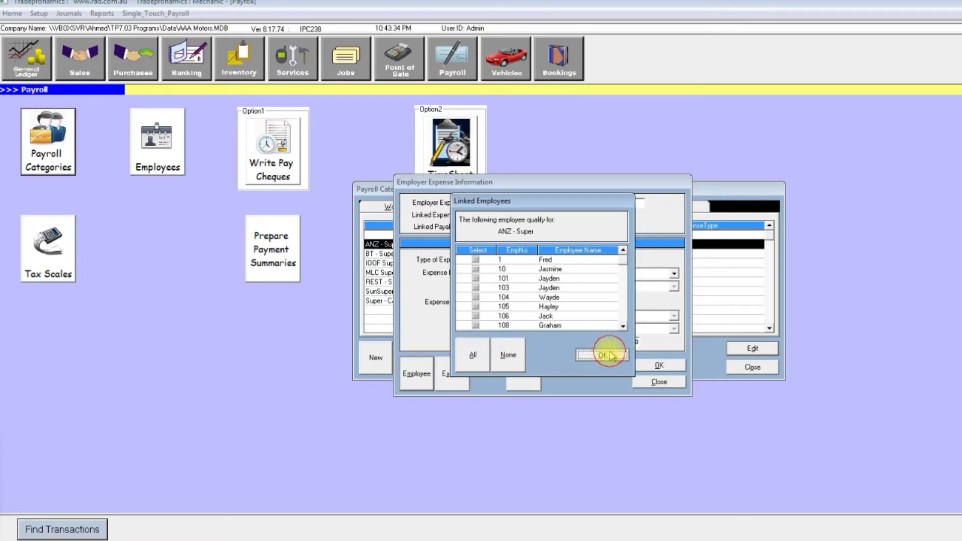
left_click(659, 382)
Link the third and fifth listed employees to the BT - Super employer expense, and save it
left_click(391, 254)
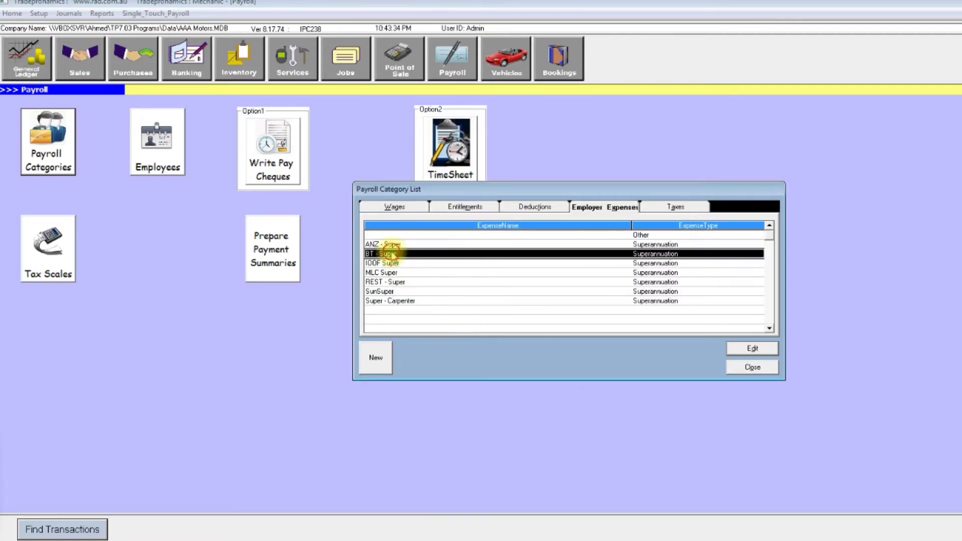
double_click(391, 254)
left_click(442, 370)
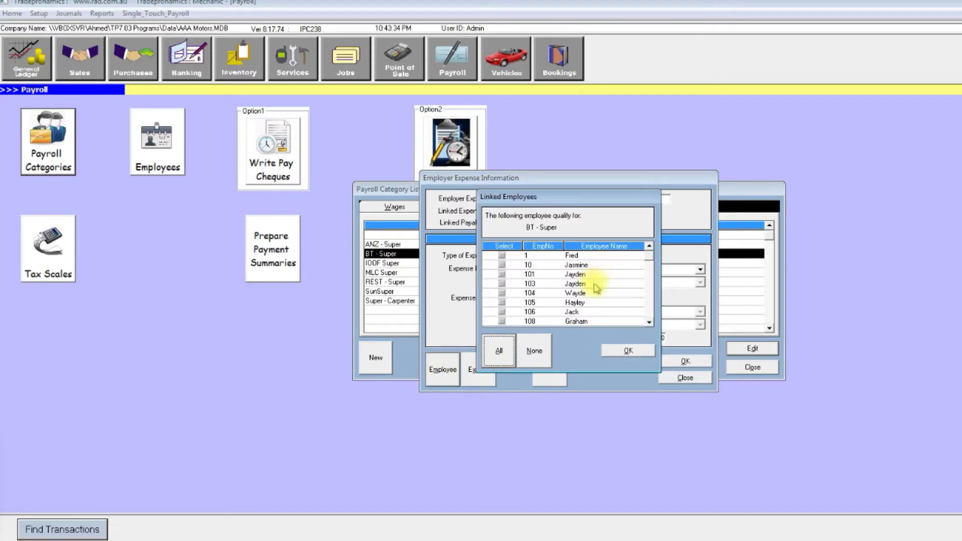
left_click(501, 274)
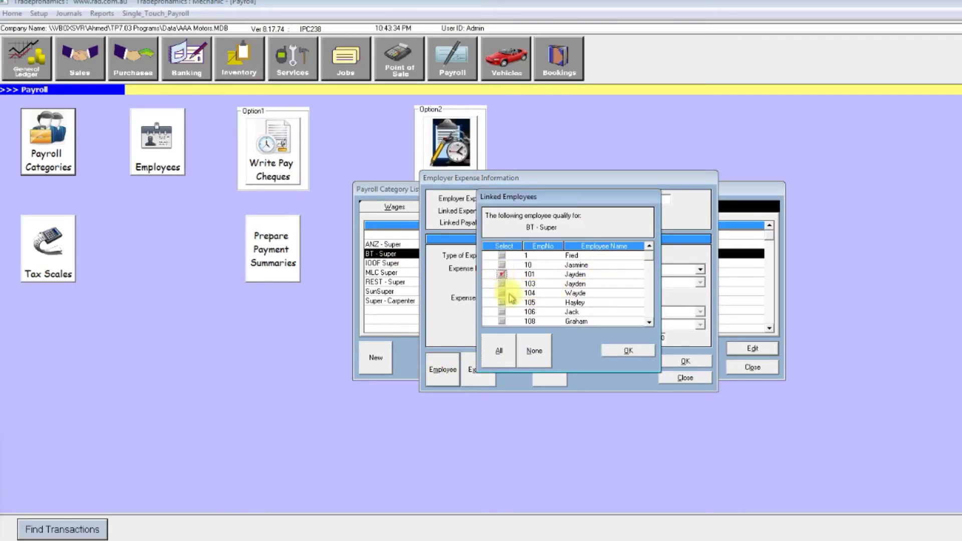
left_click(501, 293)
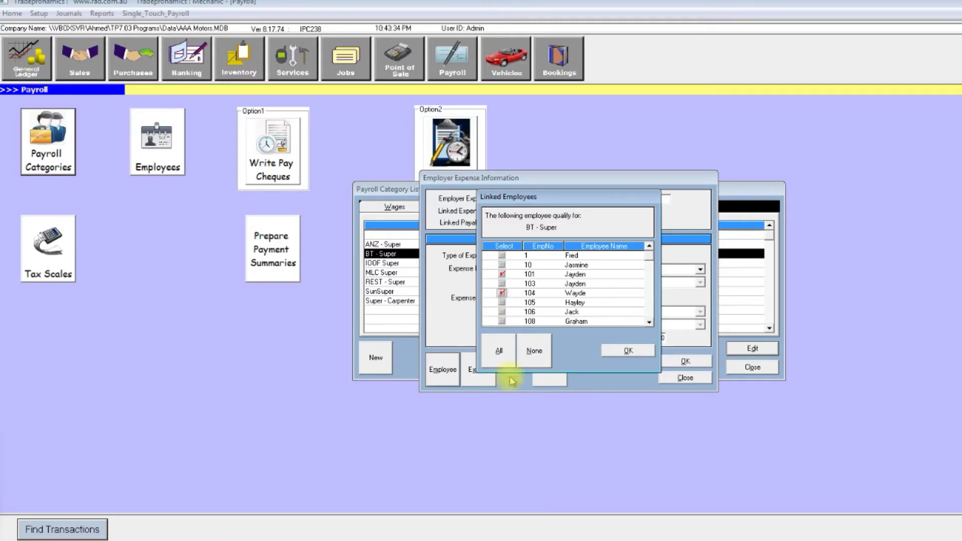
left_click(628, 350)
left_click(665, 361)
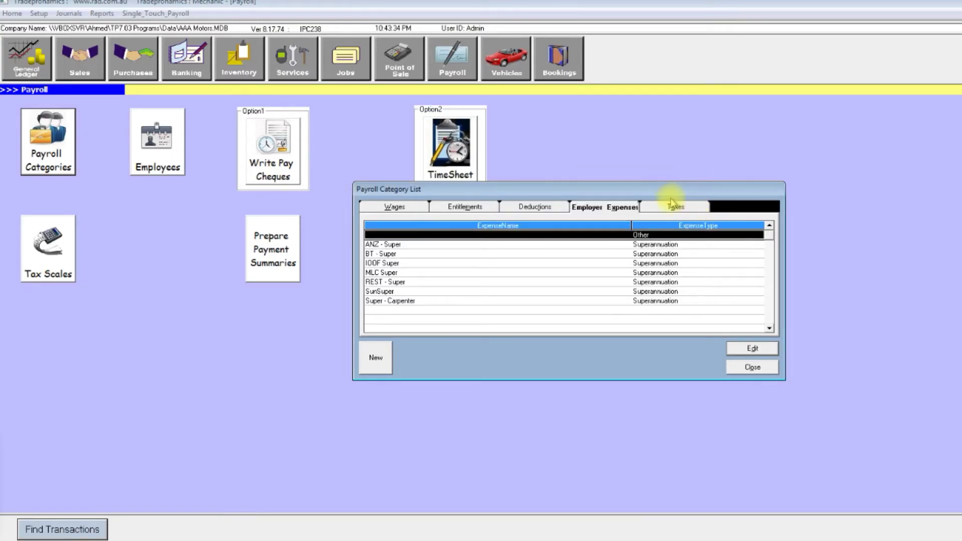
Examine the PAYE Income Tax table for the No Tax Free threshold scale, and close the payroll category list
left_click(672, 209)
left_click(419, 237)
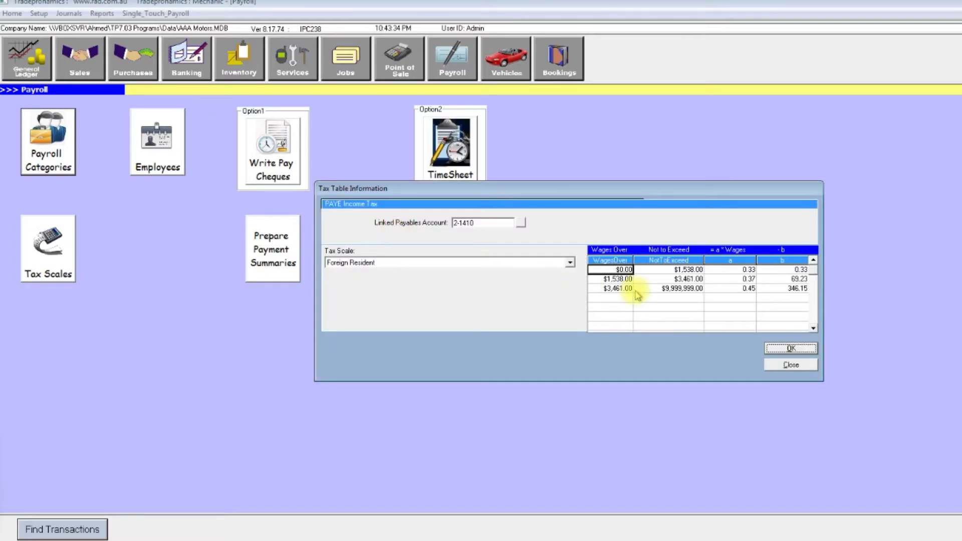
left_click(423, 263)
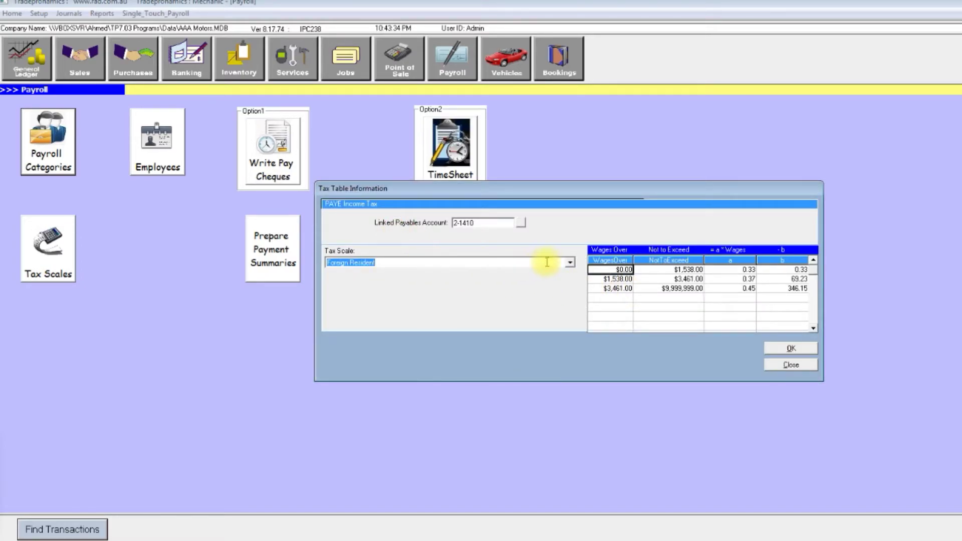
left_click(571, 265)
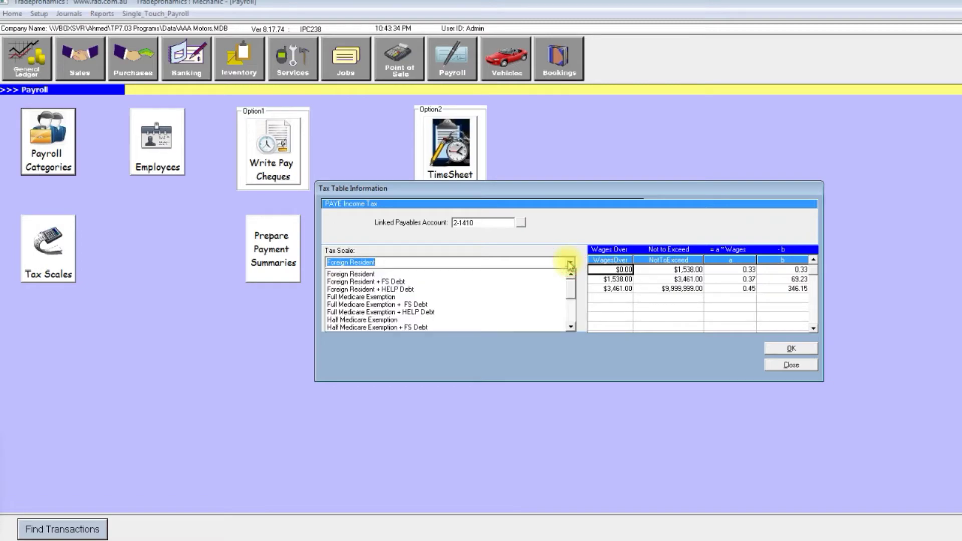
left_click(571, 327)
left_click(571, 327)
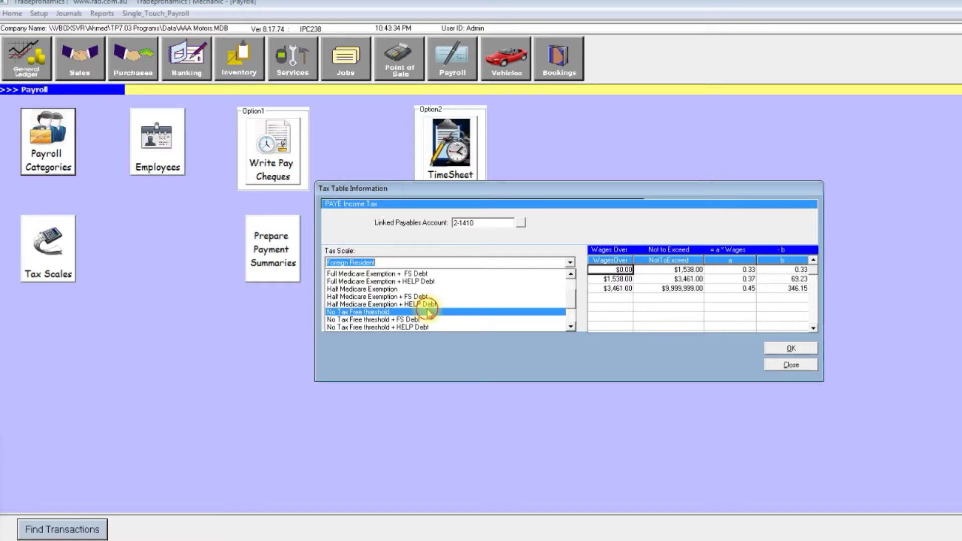
left_click(428, 312)
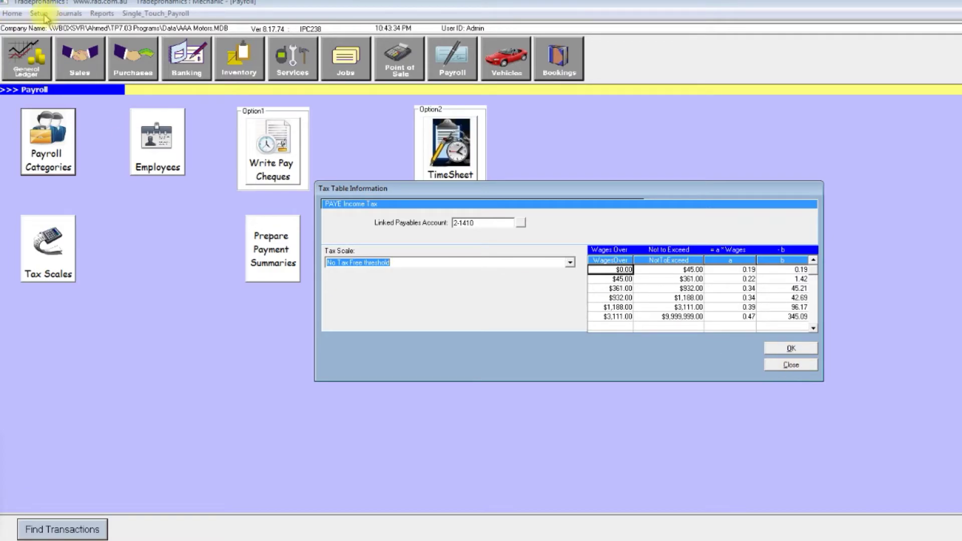
left_click(787, 367)
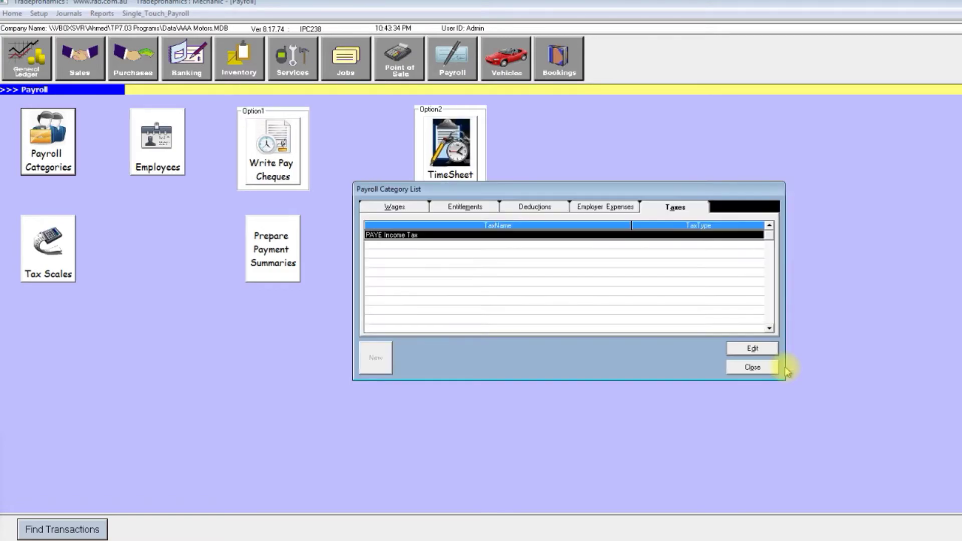
left_click(756, 368)
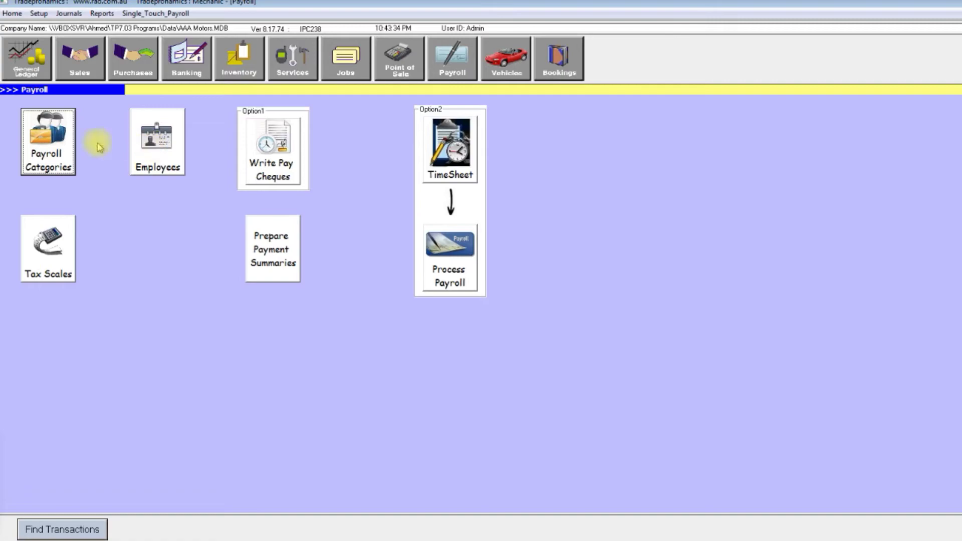
Review the wages, superannuation and entitlement categories selected in the first listed employee's payroll information, and close the record
left_click(162, 141)
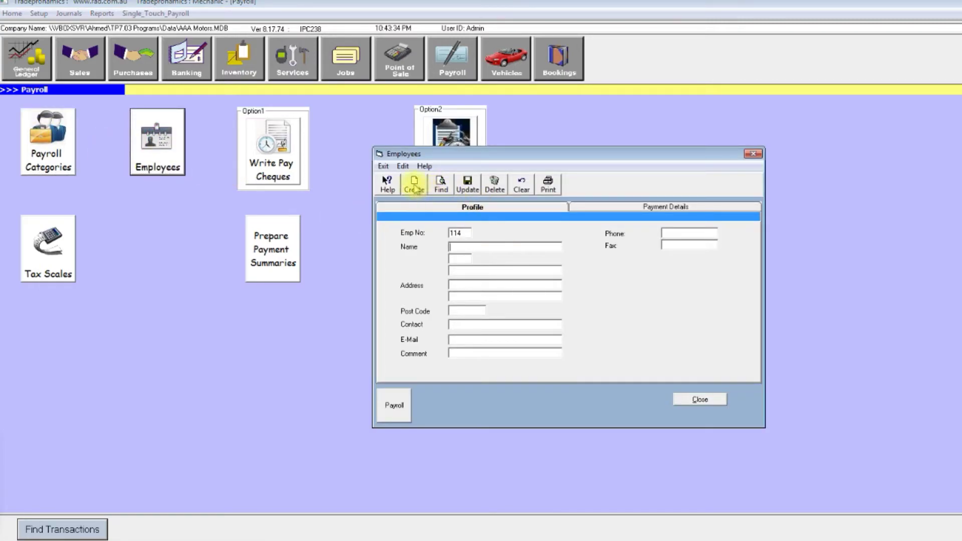
left_click(441, 184)
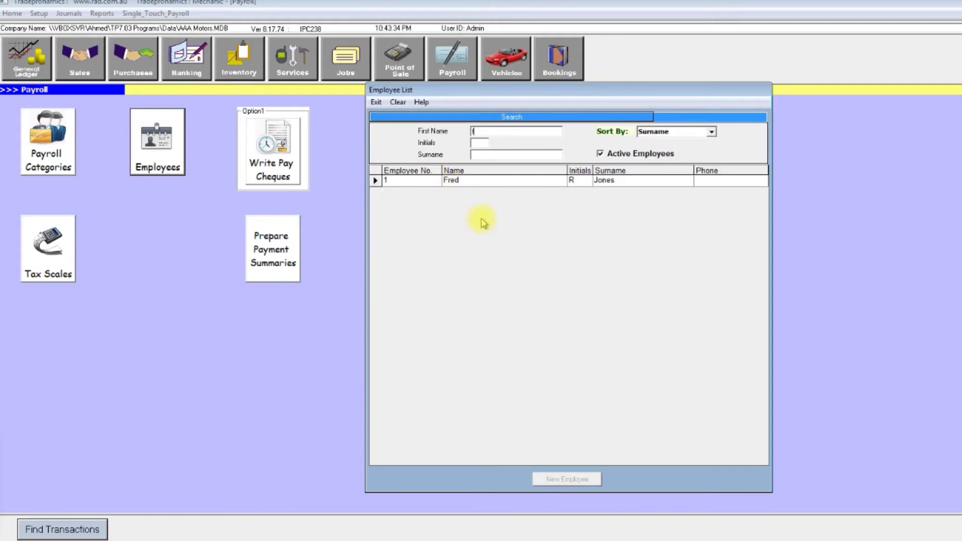
double_click(451, 180)
left_click(395, 405)
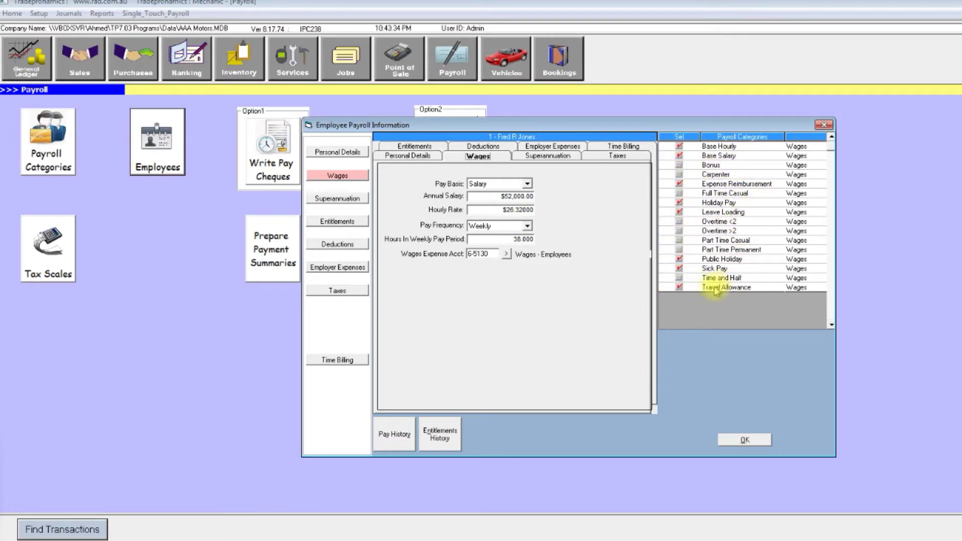
left_click(339, 197)
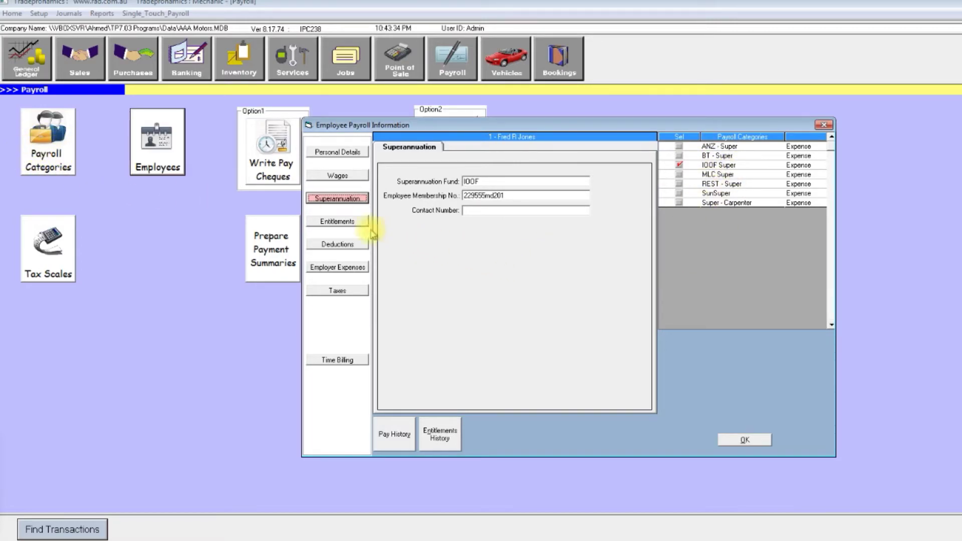
left_click(353, 227)
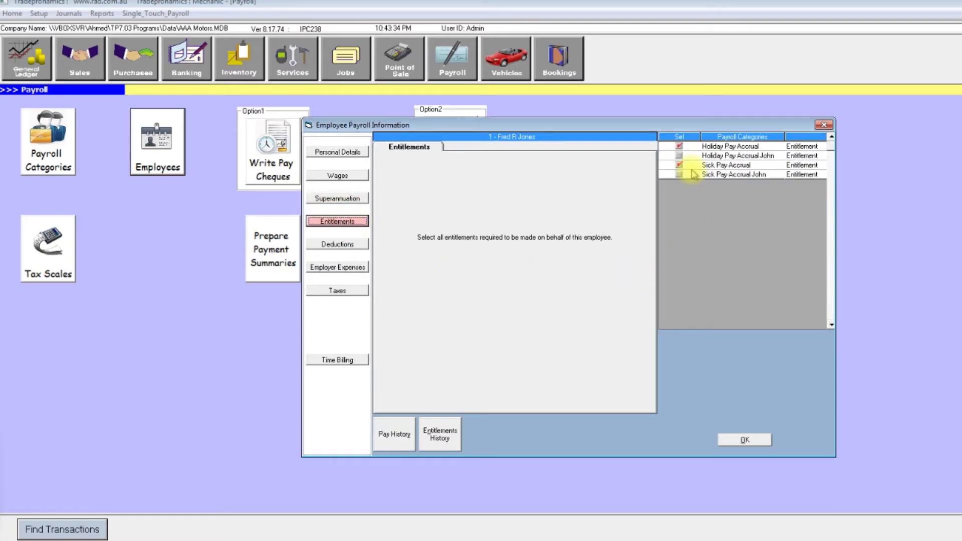
left_click(744, 440)
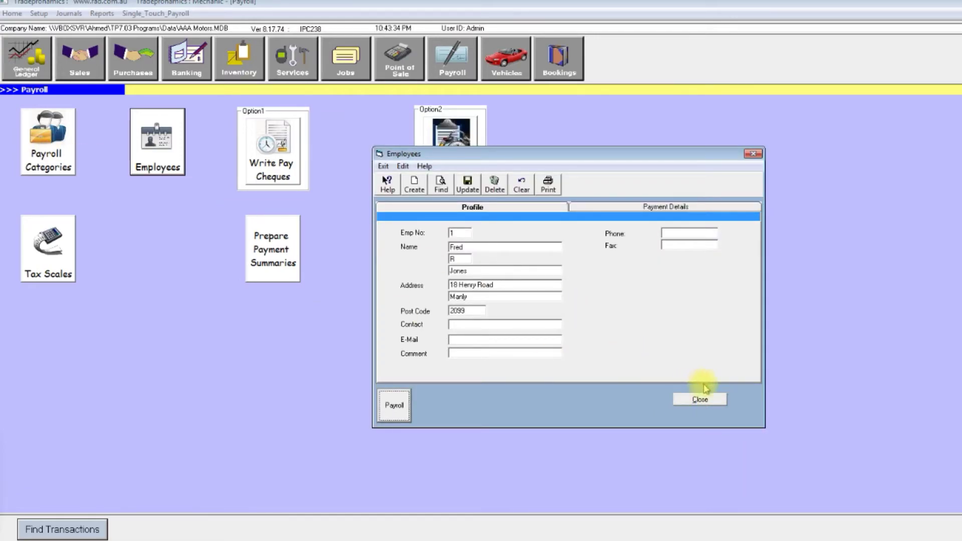
left_click(718, 398)
Open the payroll category list at the wages categories
left_click(58, 143)
left_click(403, 207)
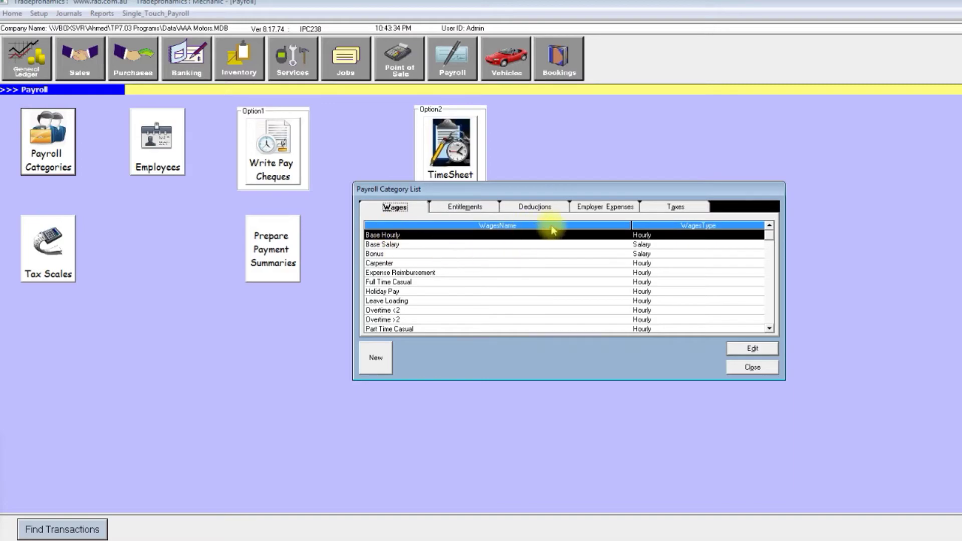
Link the second, third and fourth listed employees to the ANZ - Super employer expense, and save it
left_click(602, 207)
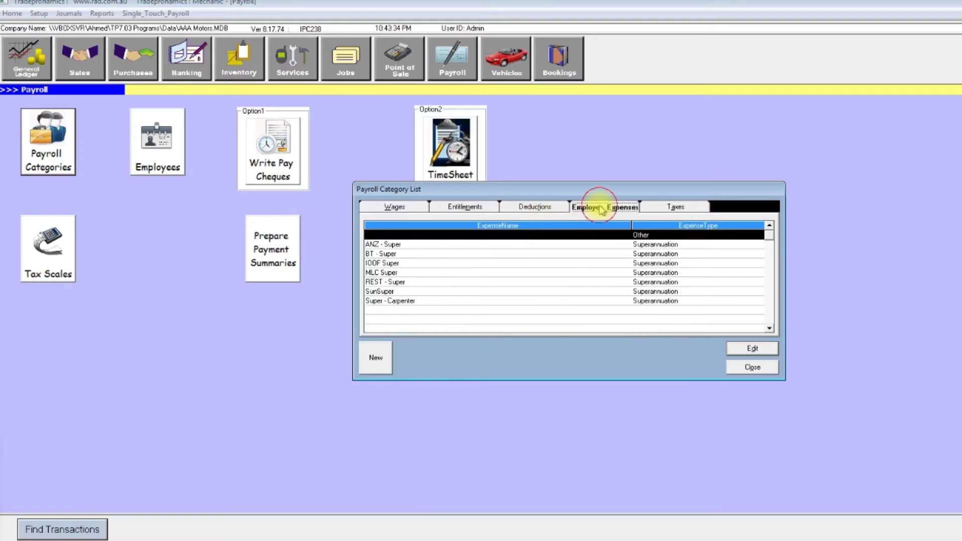
left_click(404, 245)
double_click(404, 245)
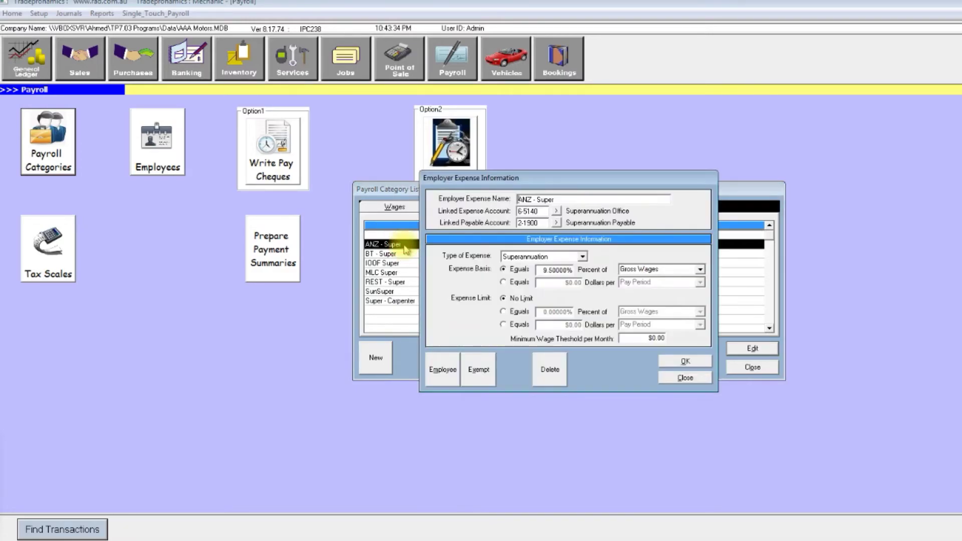
left_click(451, 372)
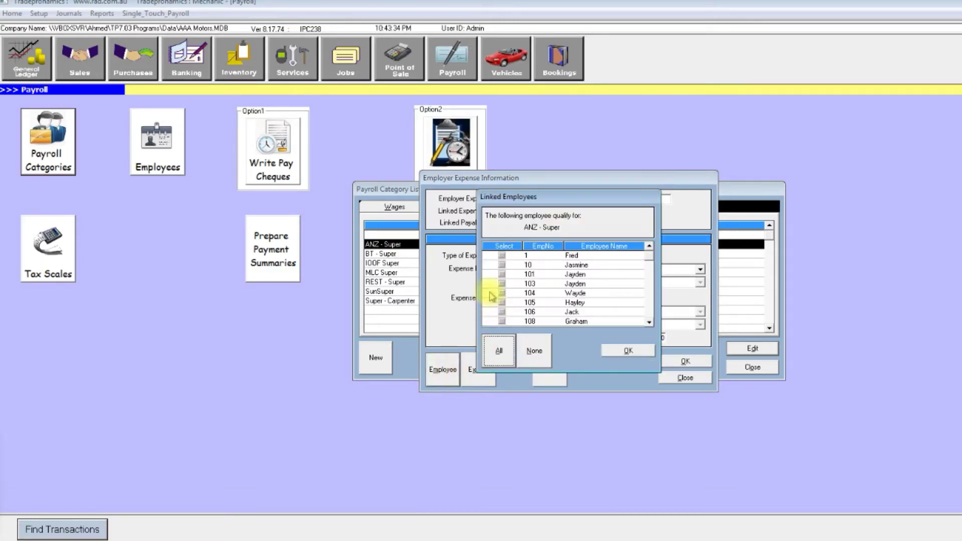
left_click(501, 265)
left_click(502, 274)
left_click(502, 284)
left_click(629, 352)
left_click(698, 361)
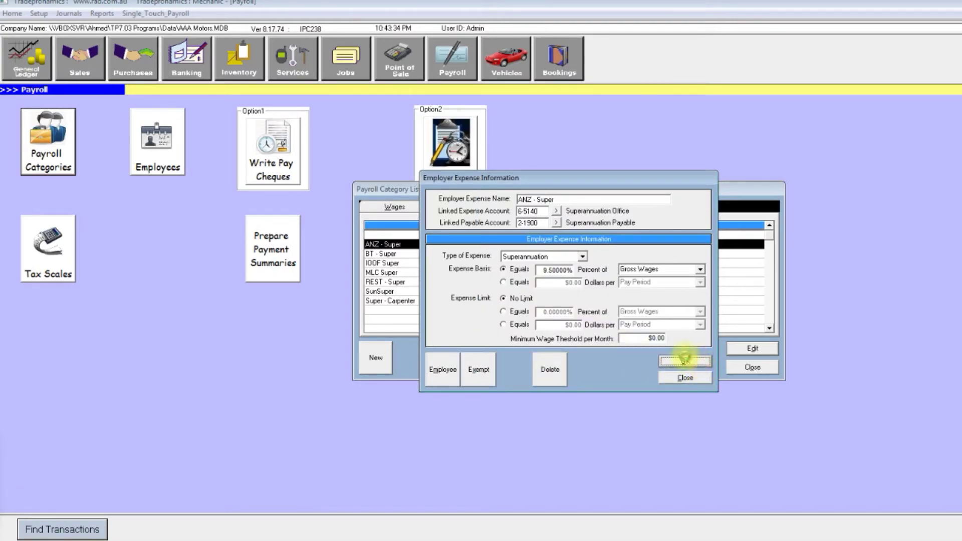
Link the third listed employee to the Holiday Pay wages category, save it, and close the payroll category list
left_click(406, 208)
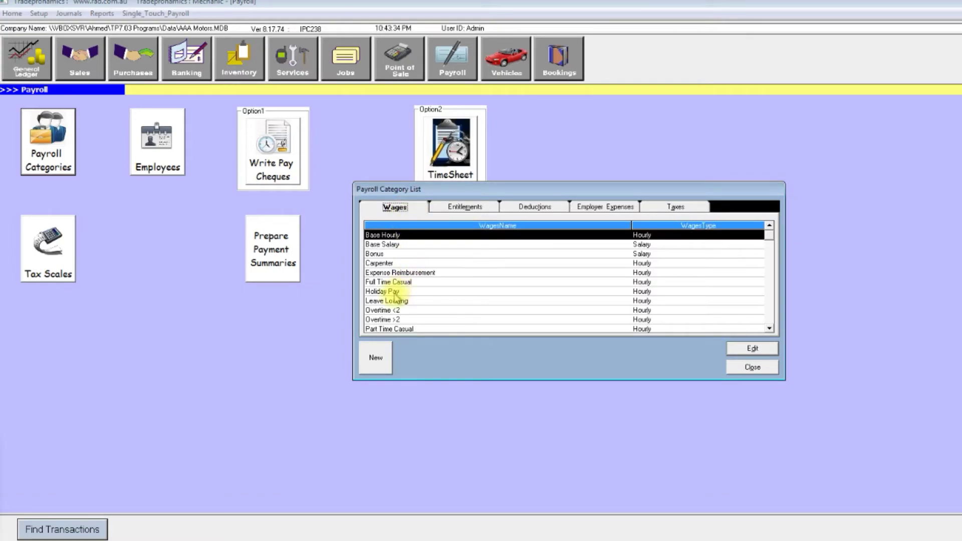
double_click(395, 294)
left_click(441, 406)
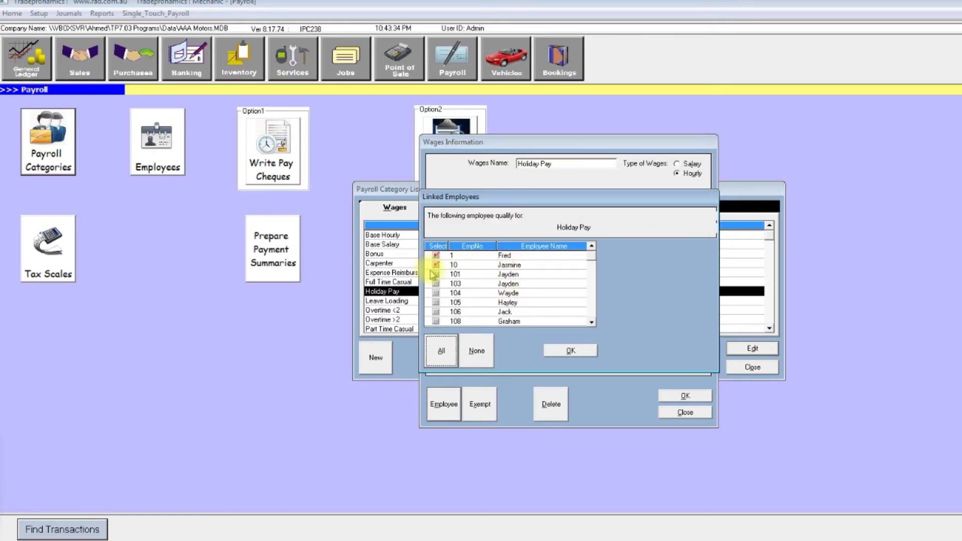
left_click(435, 274)
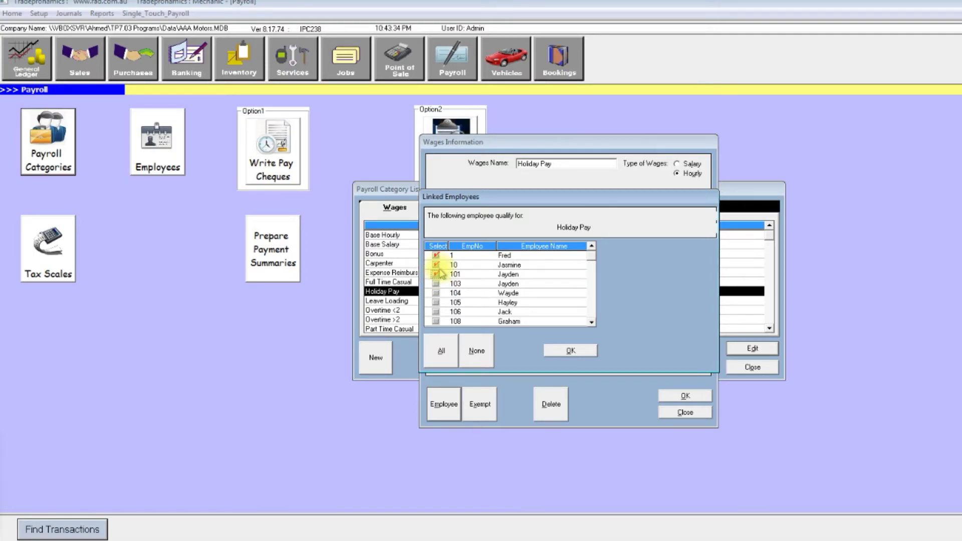
left_click(582, 351)
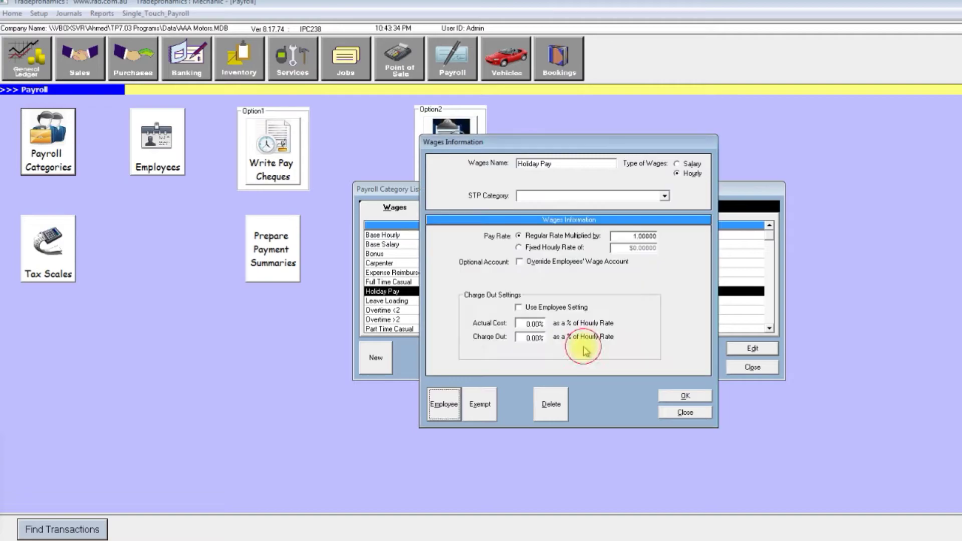
left_click(684, 397)
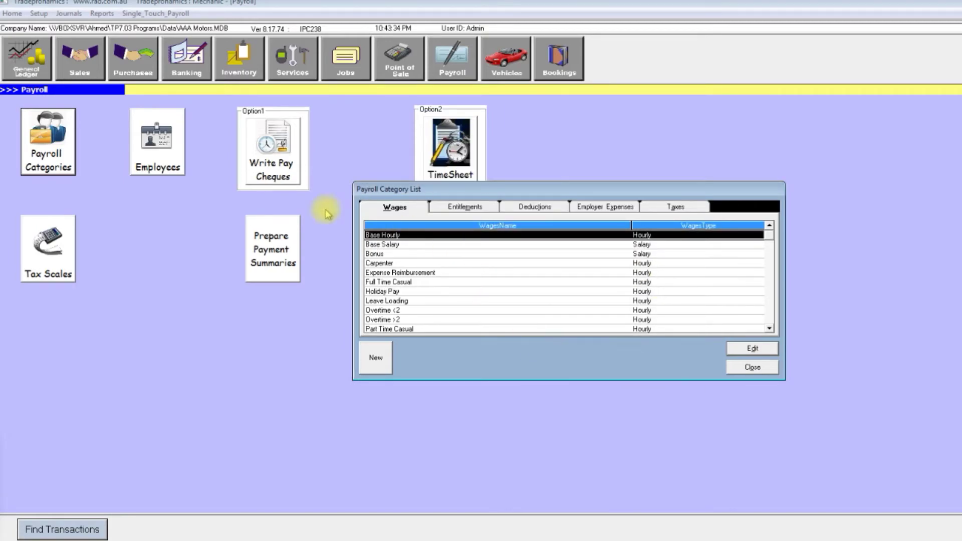
left_click(757, 368)
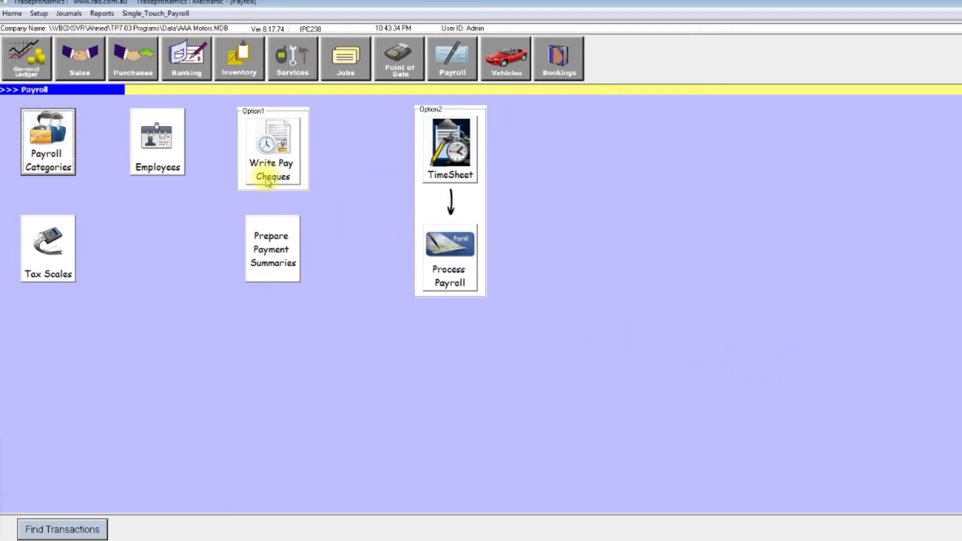
Review the first listed employee's wages, superannuation, entitlement, deduction, employer expense and tax selections in the payroll information
left_click(171, 149)
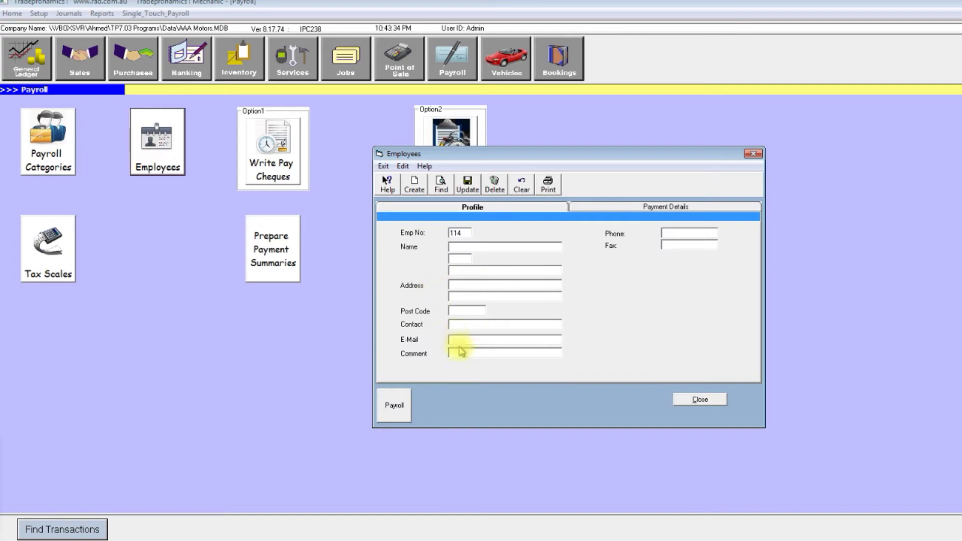
left_click(450, 194)
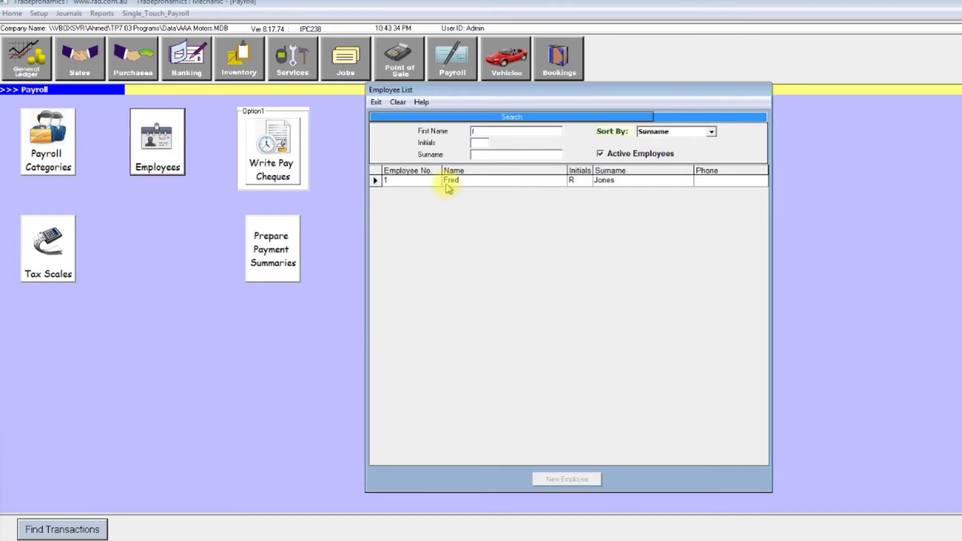
double_click(449, 185)
left_click(396, 405)
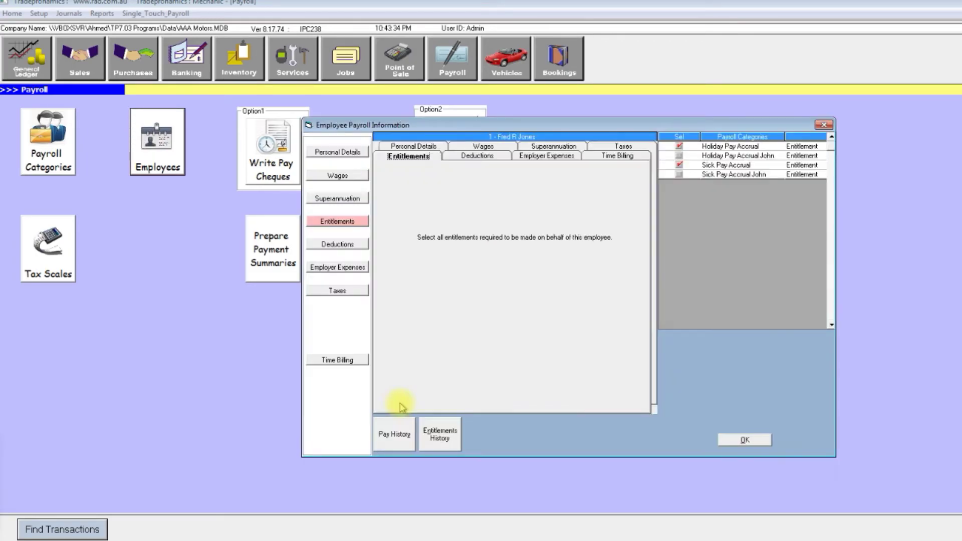
left_click(339, 176)
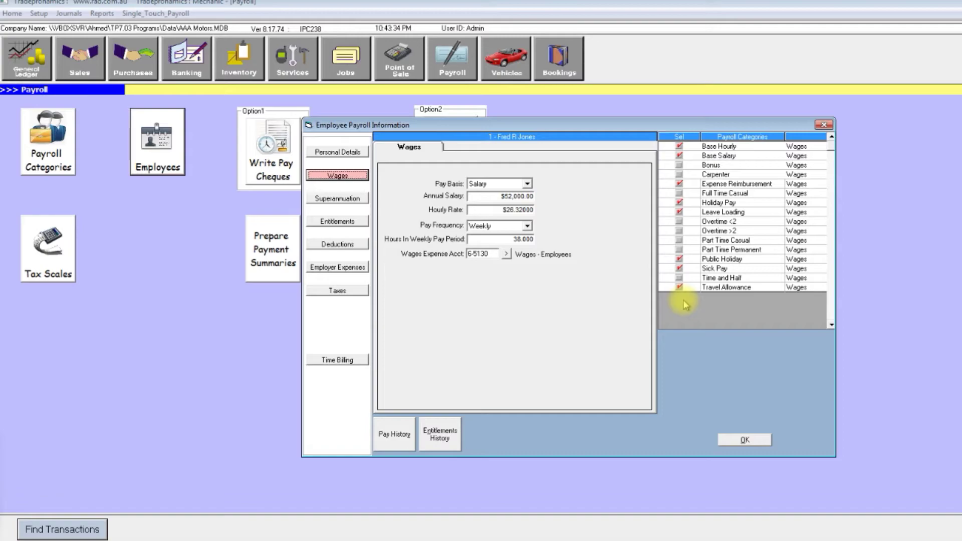
left_click(340, 199)
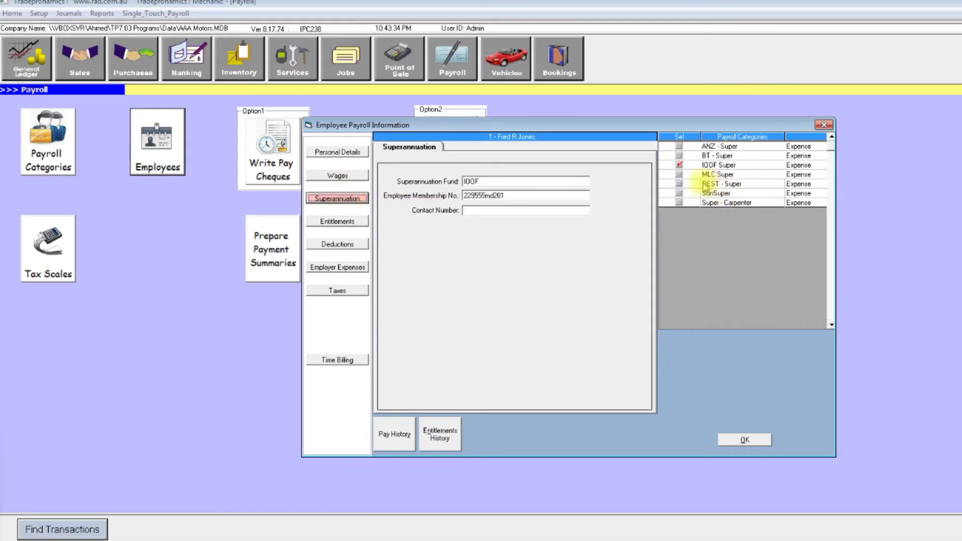
left_click(345, 221)
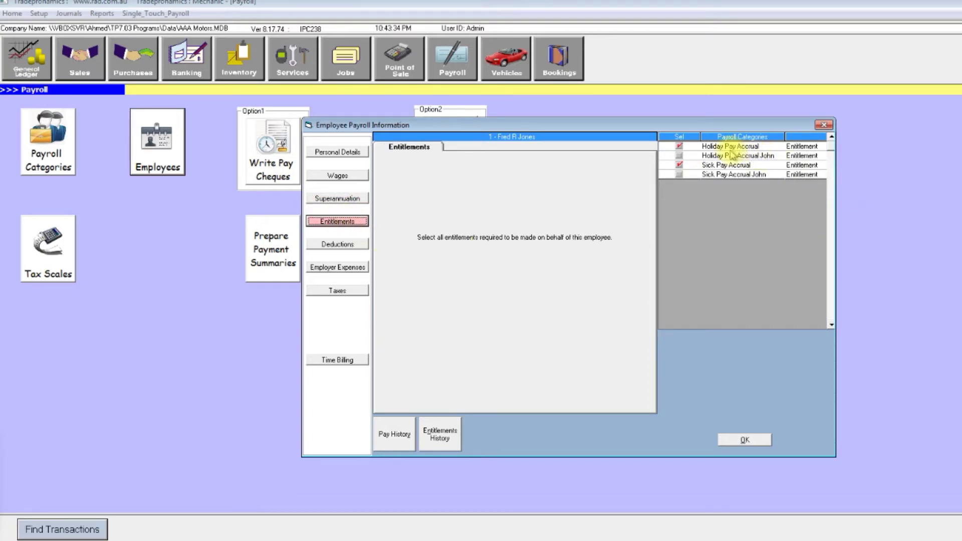
left_click(339, 244)
left_click(356, 270)
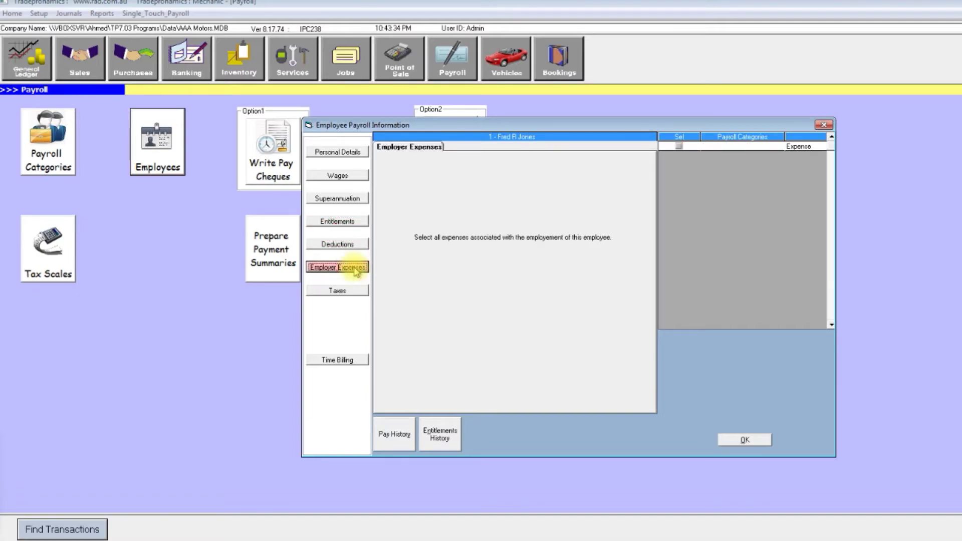
left_click(338, 290)
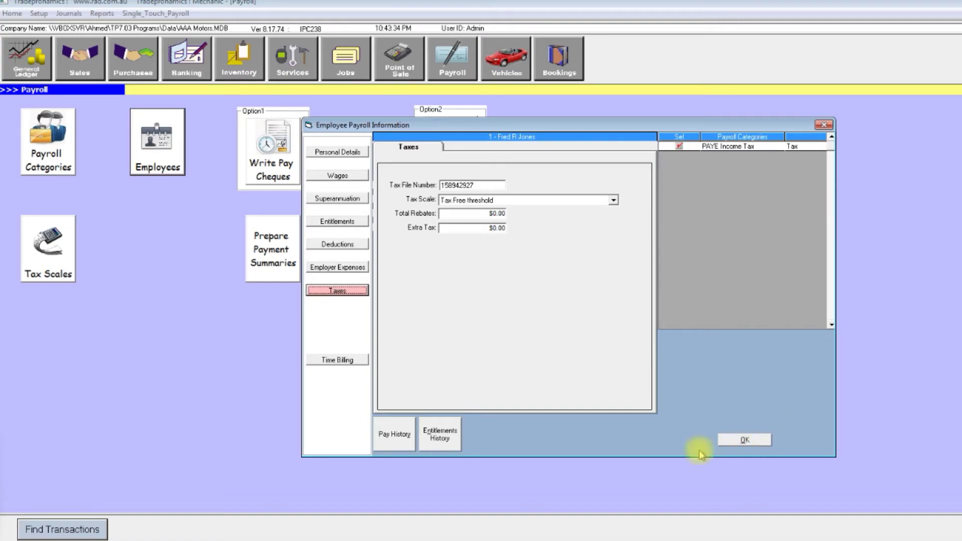
Examine the employee's entitlement balances and first-quarter pay history, and close the employee record
left_click(438, 438)
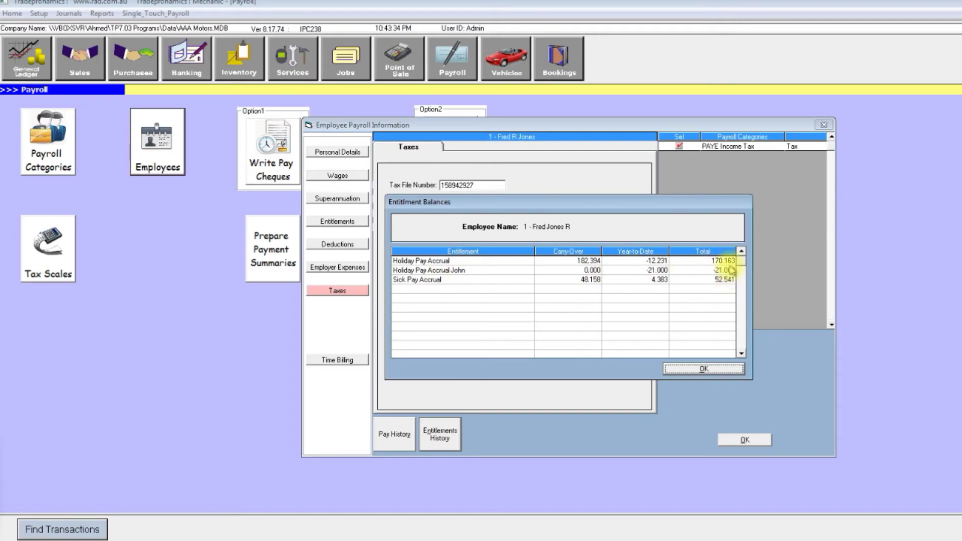
left_click(744, 370)
left_click(405, 435)
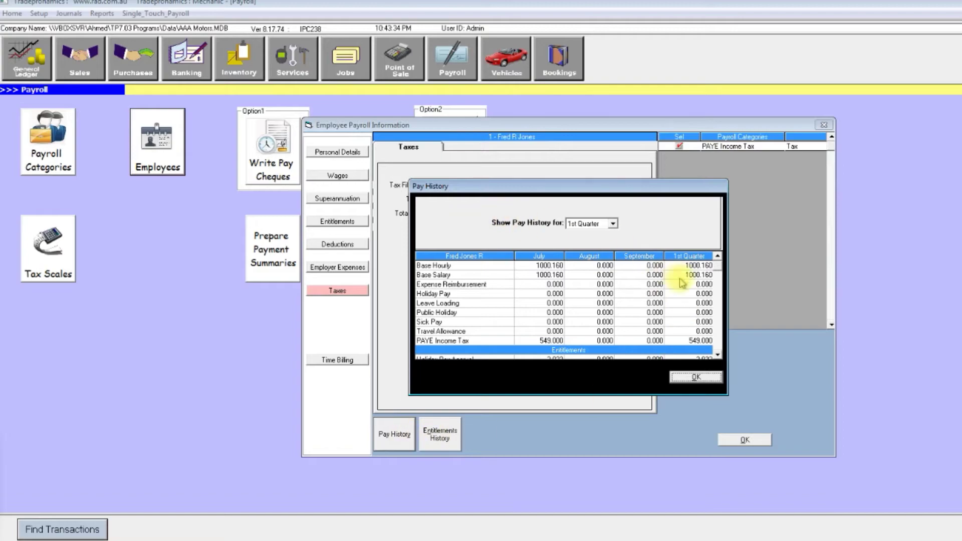
left_click(694, 377)
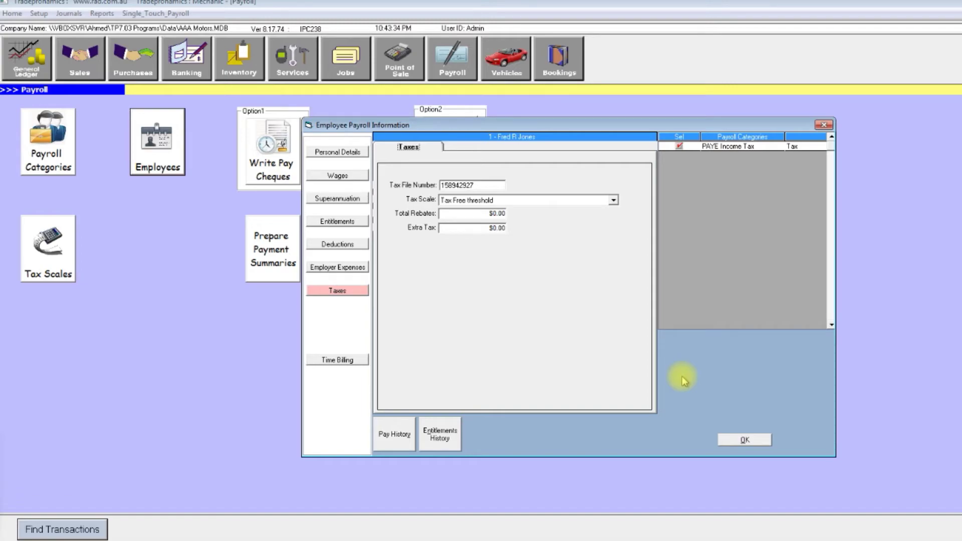
left_click(745, 439)
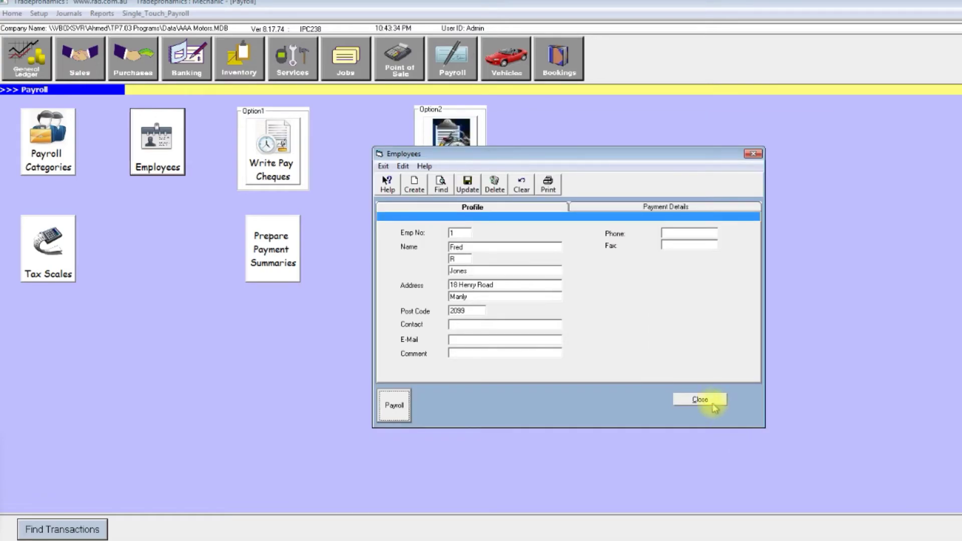
left_click(698, 400)
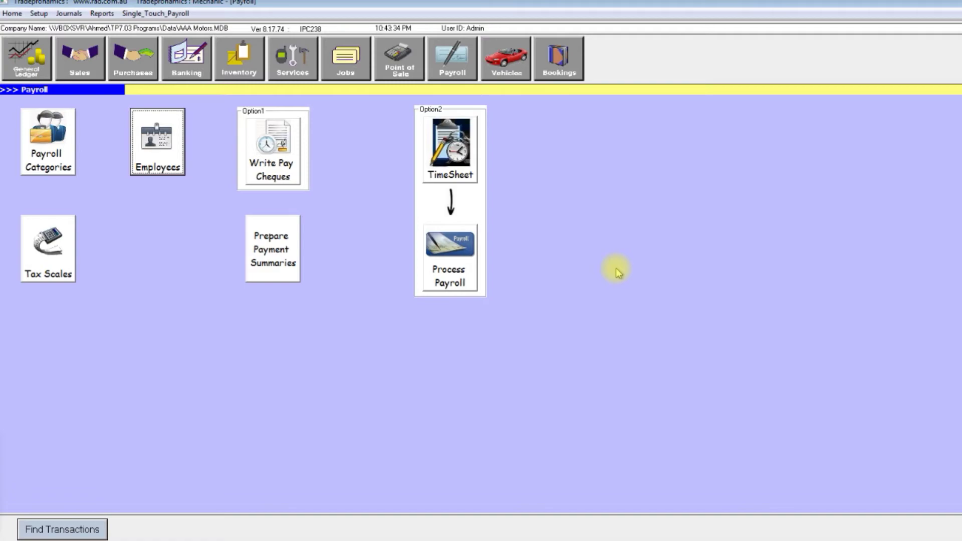
left_click(98, 15)
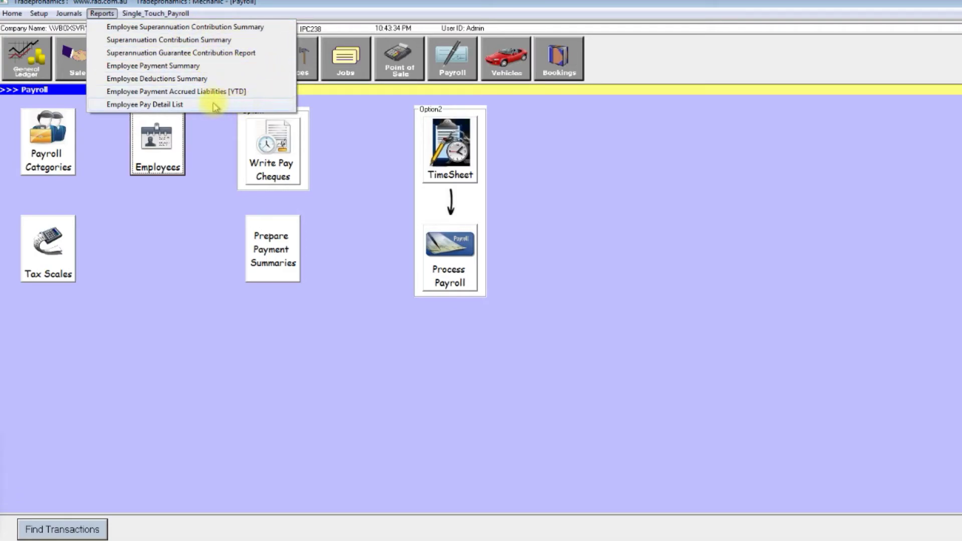
left_click(173, 223)
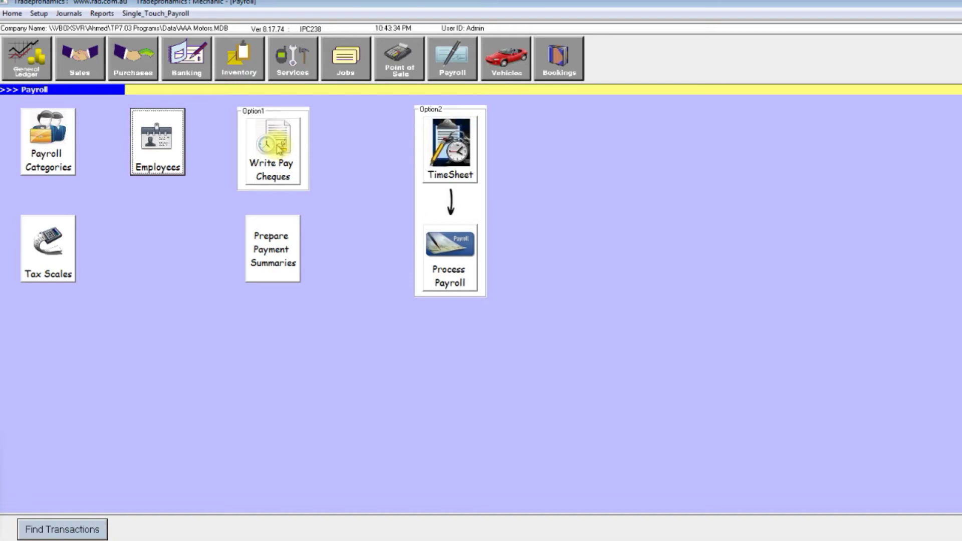
Start a pay cheque with the first listed employee as the payee
left_click(278, 149)
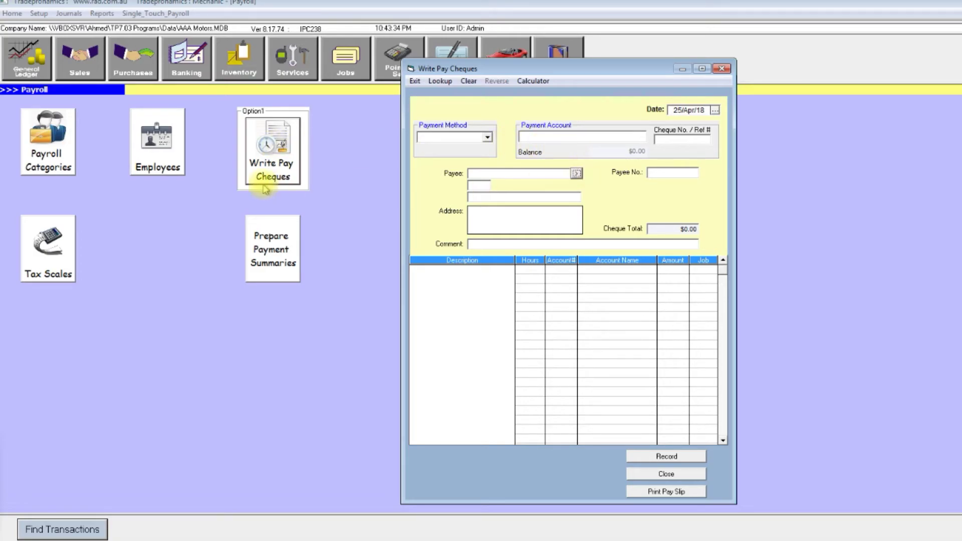
left_click(577, 173)
double_click(510, 180)
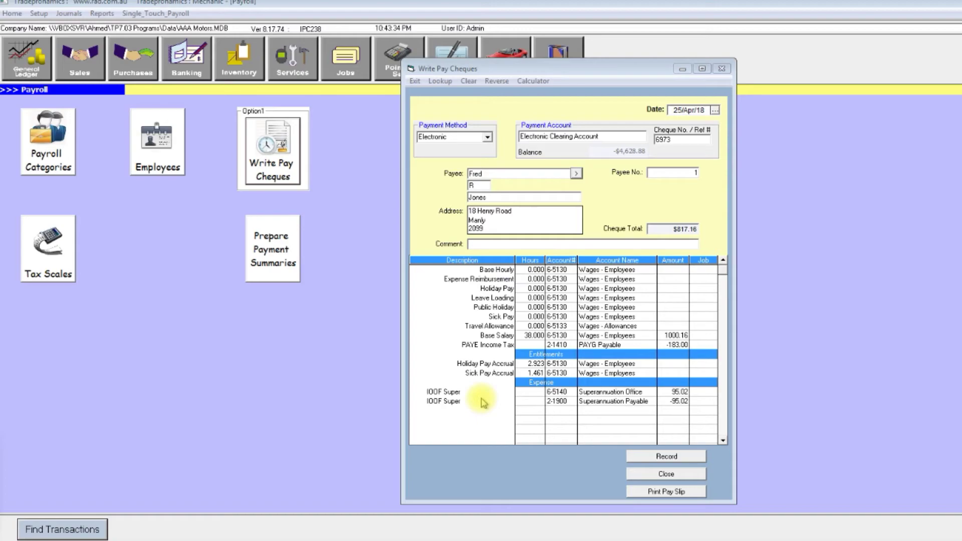
Try 10, 11, 1 and 199 Base Hourly hours on the pay cheque, and set the hours to 12
left_click(533, 270)
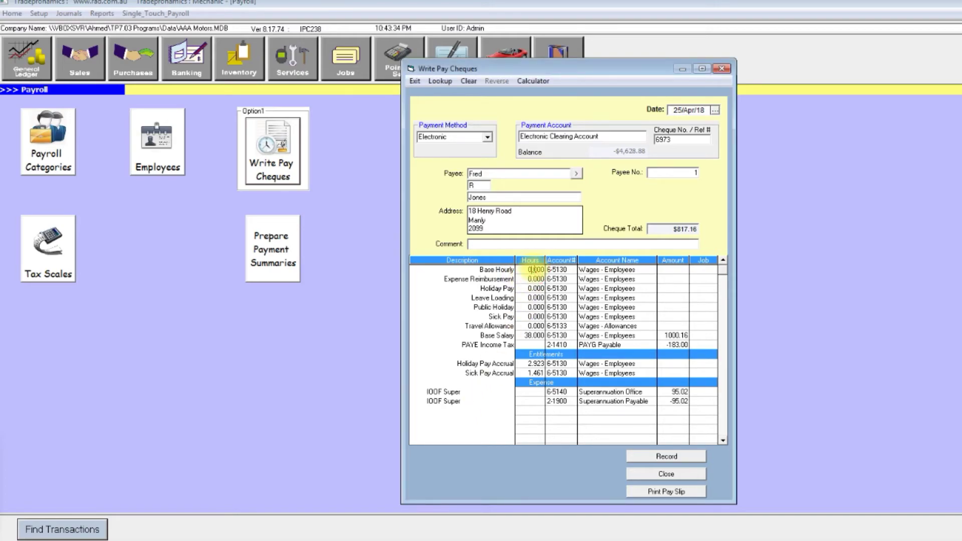
type("1")
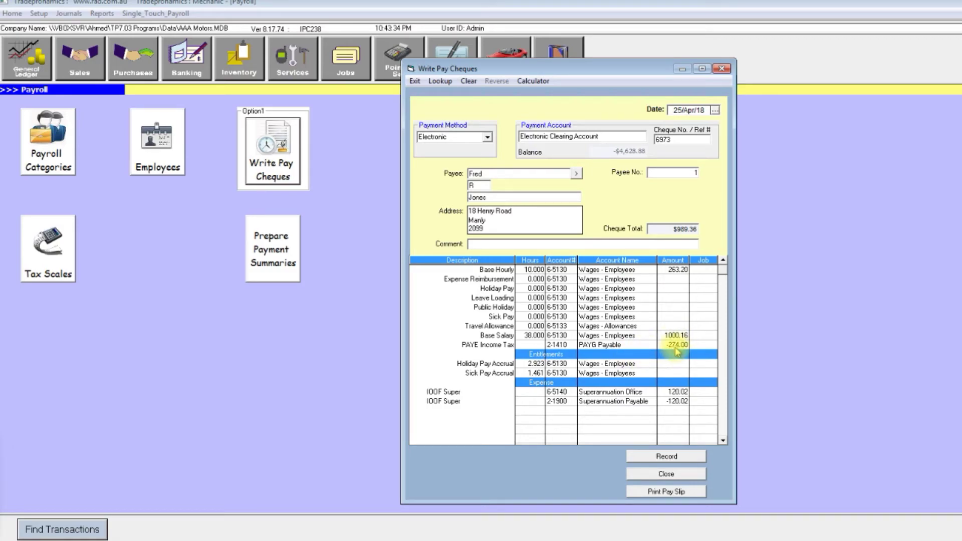
key("BackSpace")
type("1")
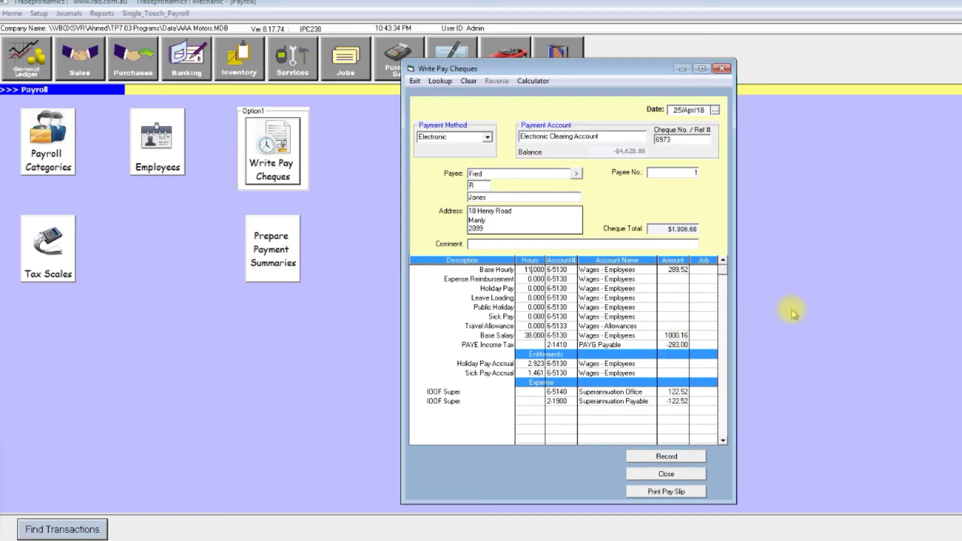
key("BackSpace")
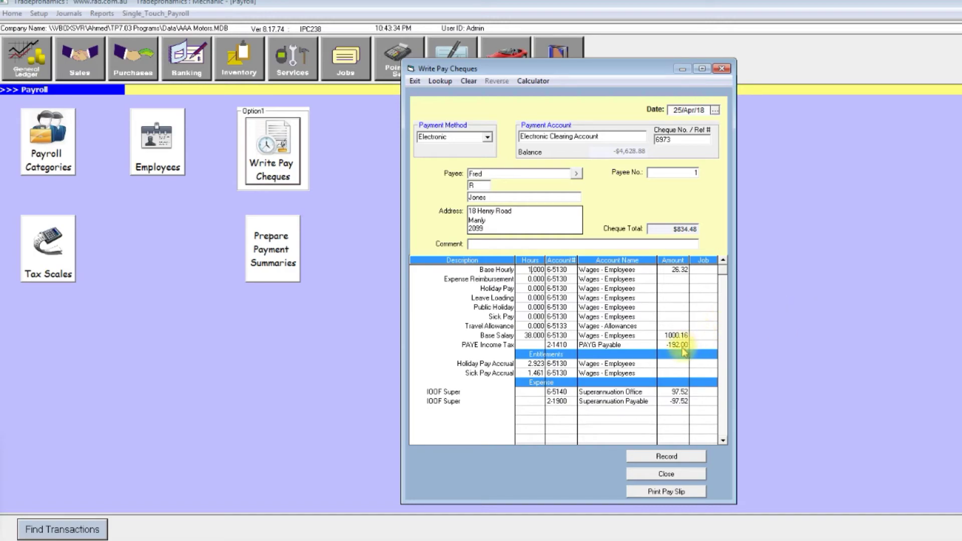
type("99")
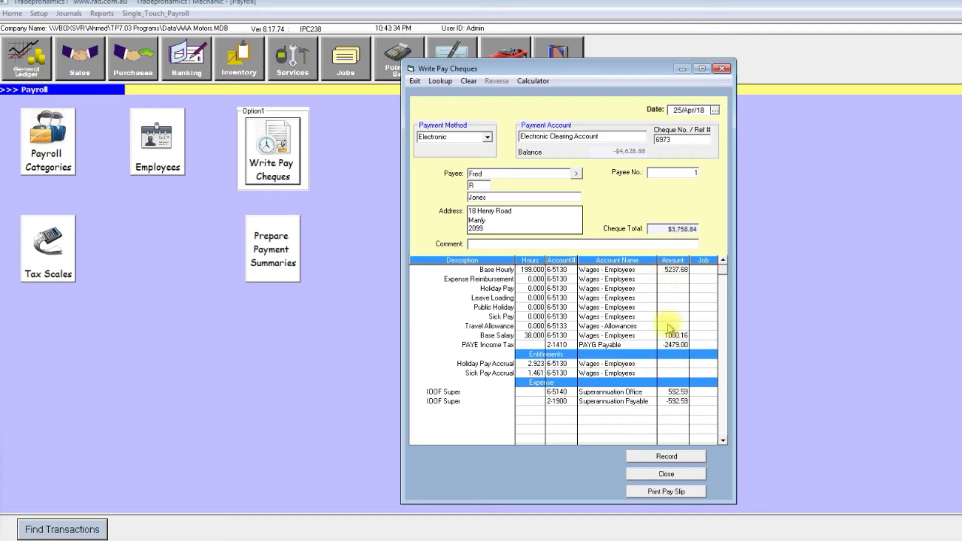
key("BackSpace")
key("BackSpace")
type("2")
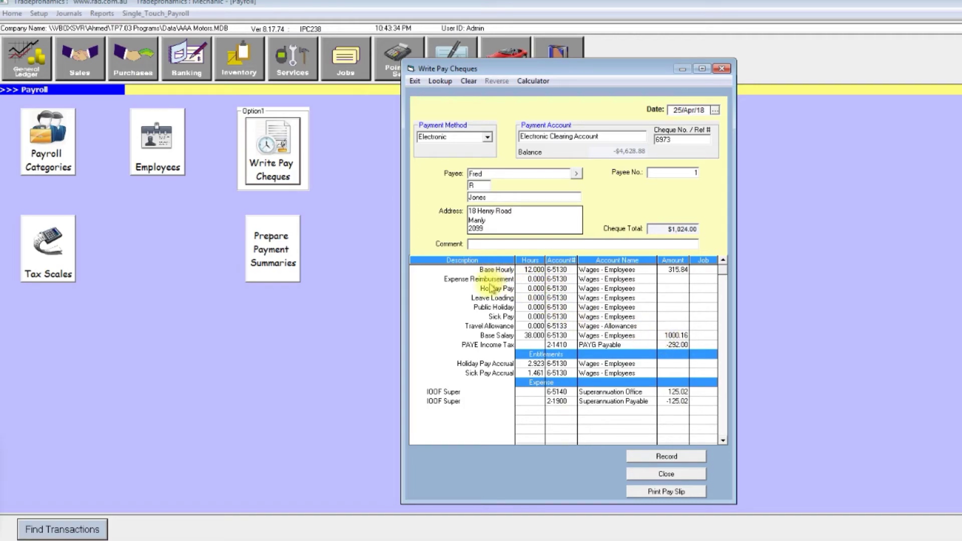
Set the Holiday Pay hours on the pay cheque to 38
left_click(528, 289)
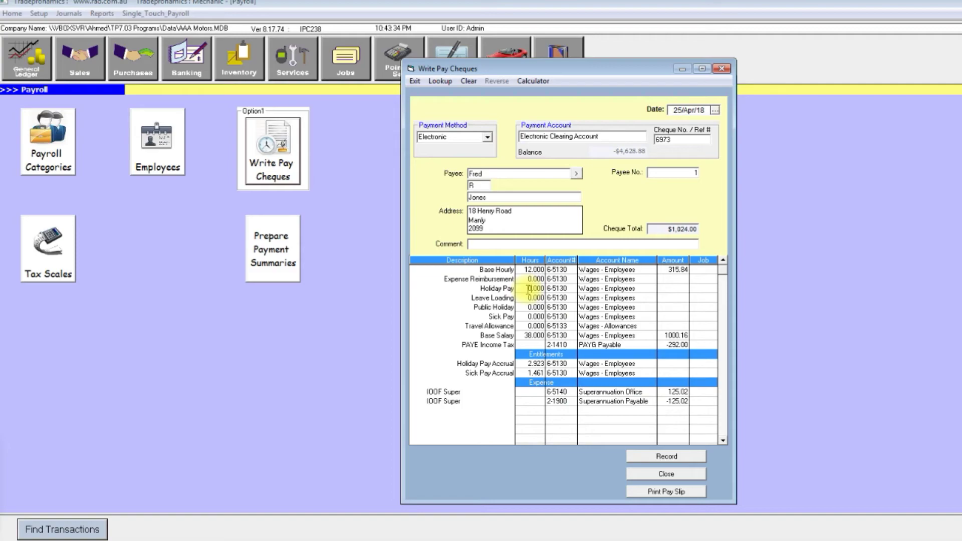
type("38")
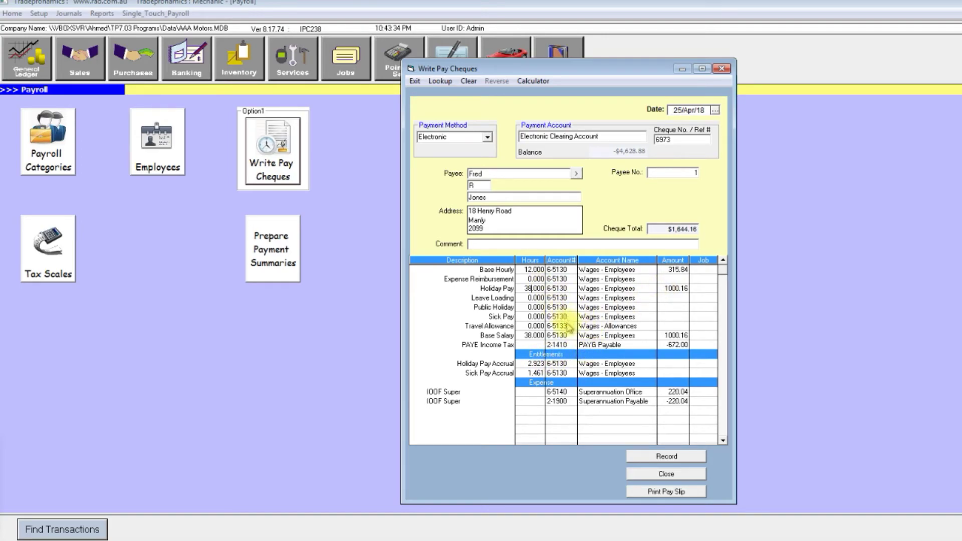
Try to record the pay cheque, dismiss the messages, and check the ReturnCode value after UpdatePayHistory in the paused code
left_click(534, 288)
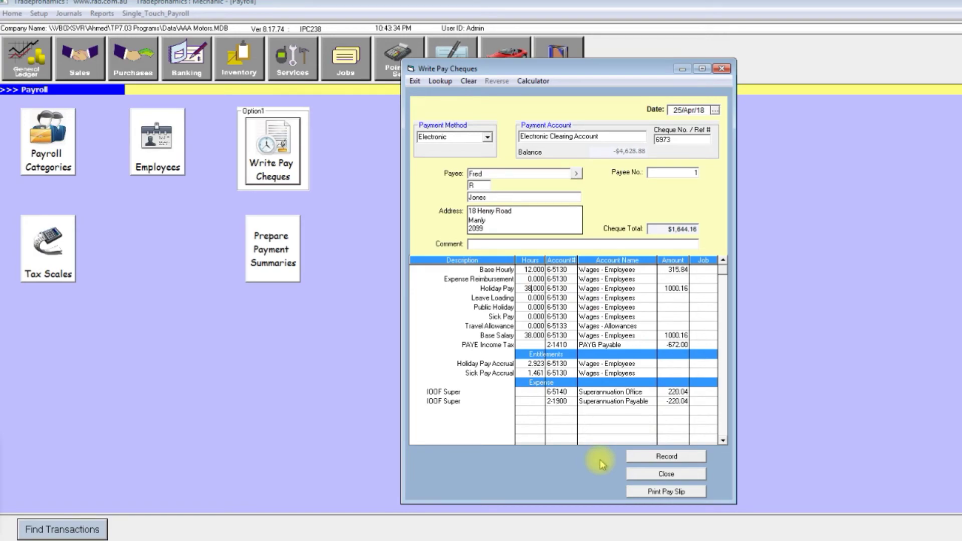
left_click(656, 456)
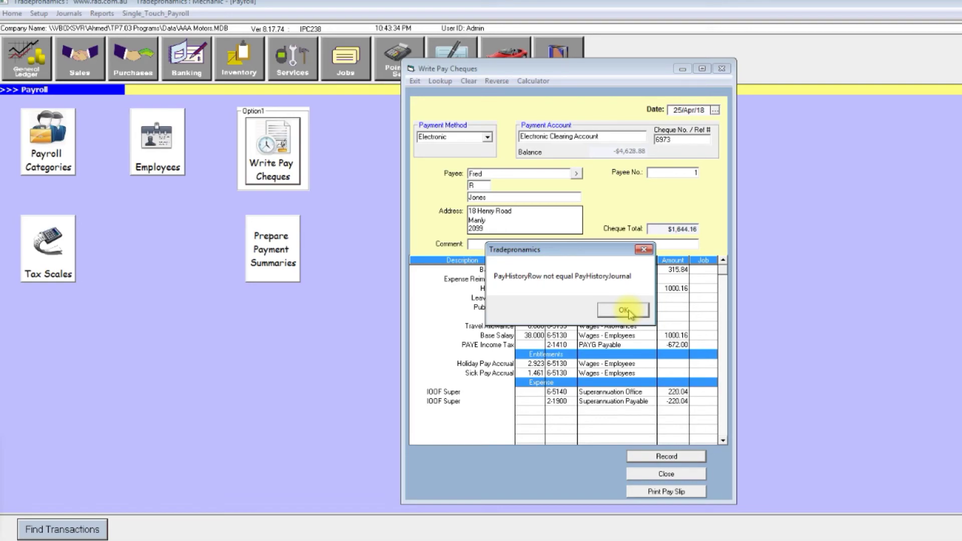
left_click(629, 312)
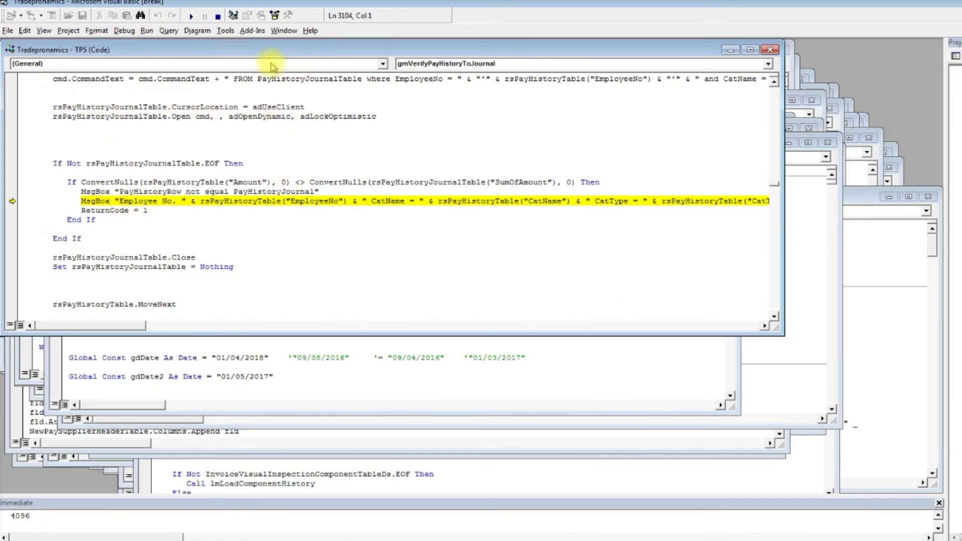
mouse_move(230, 111)
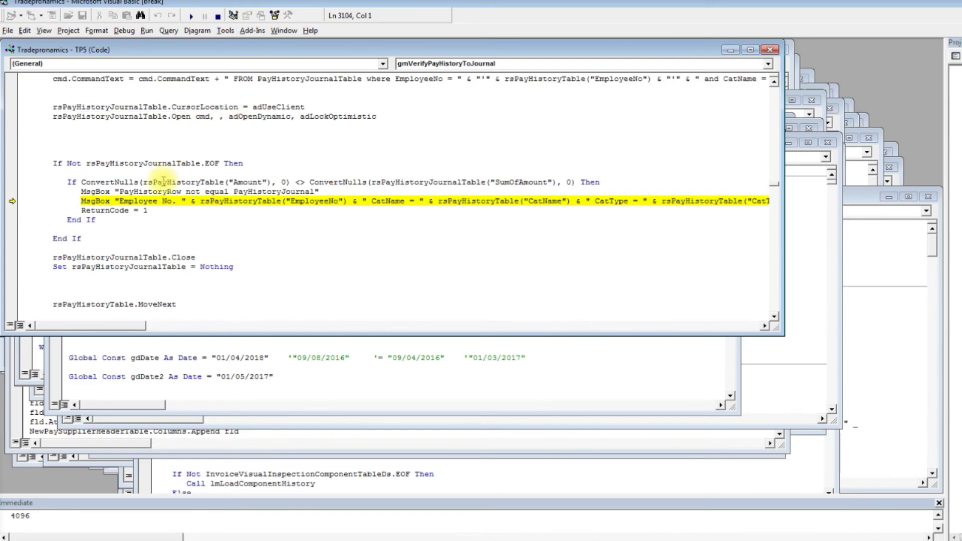
key("F5")
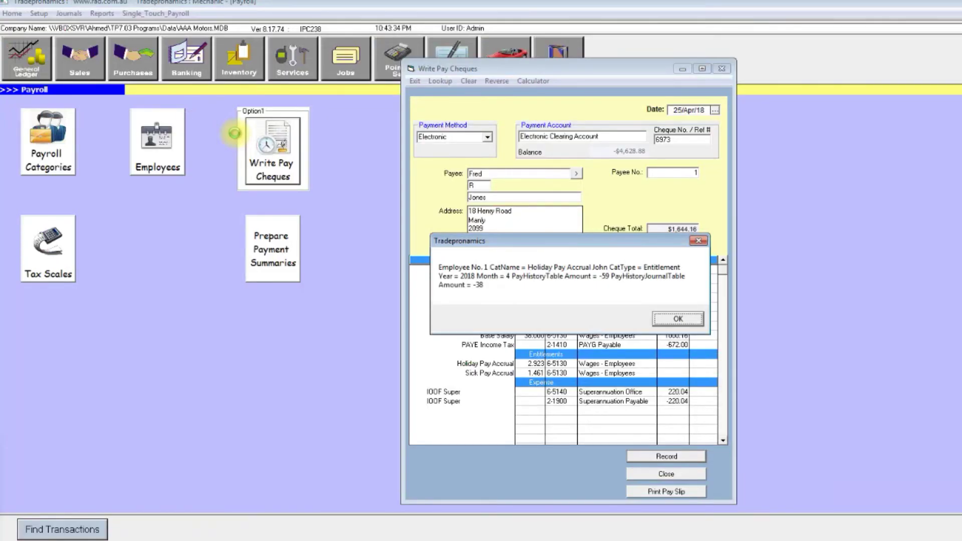
left_click(672, 316)
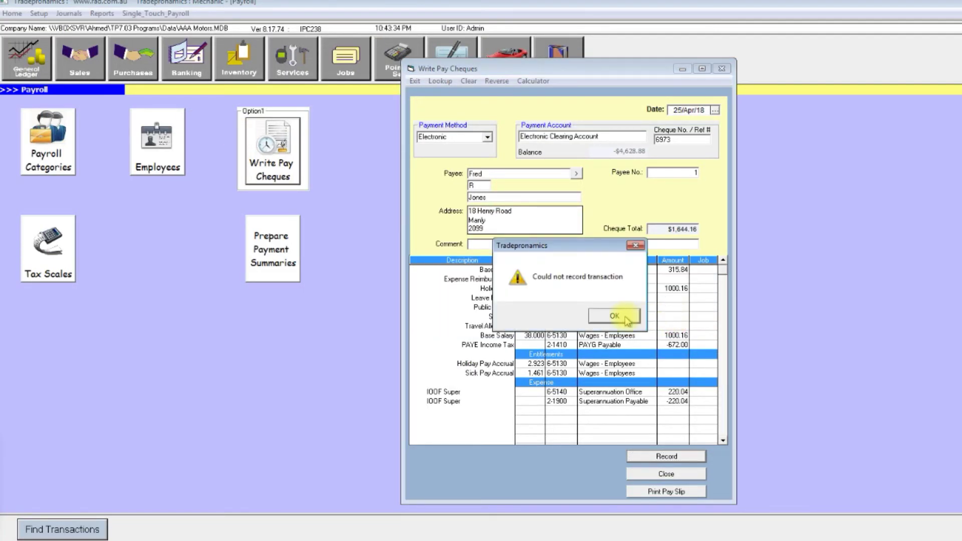
left_click(626, 319)
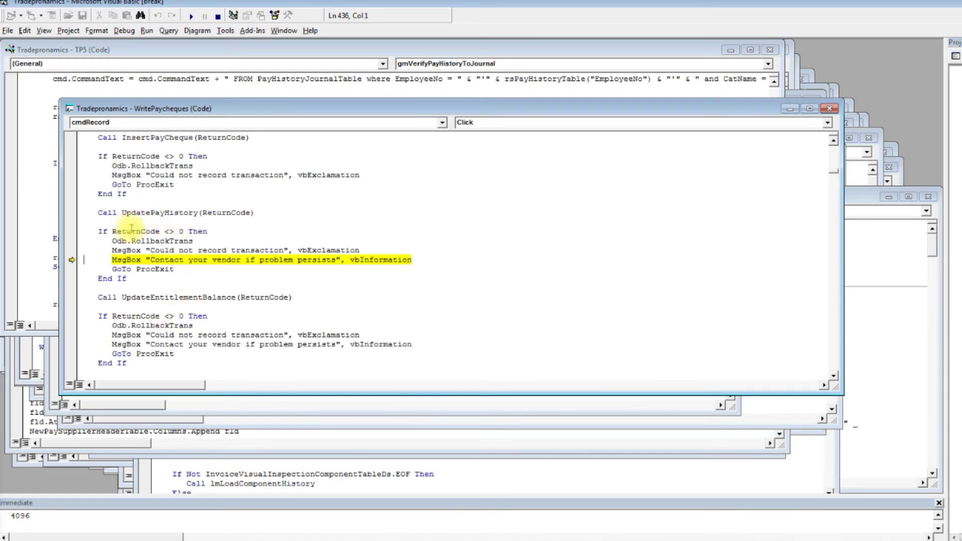
mouse_move(127, 228)
left_click(125, 232)
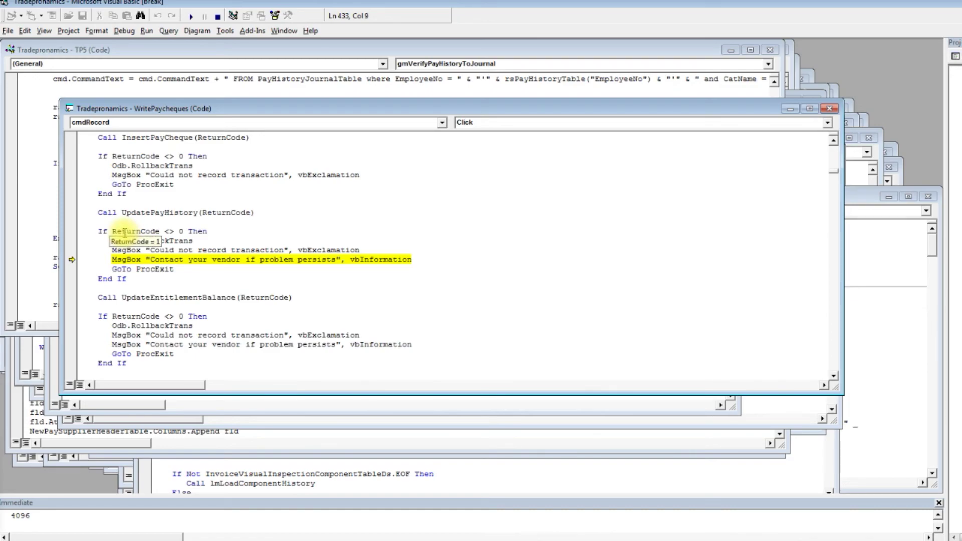
key("F8")
left_click(631, 316)
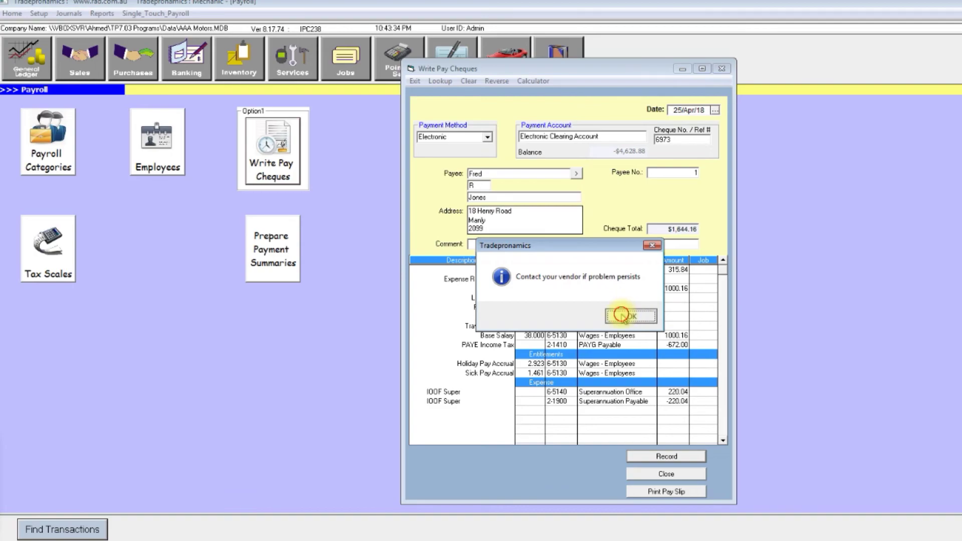
Retry recording the pay cheque and set a breakpoint on the ReturnCode check following the UpdatePayHistory call
left_click(660, 457)
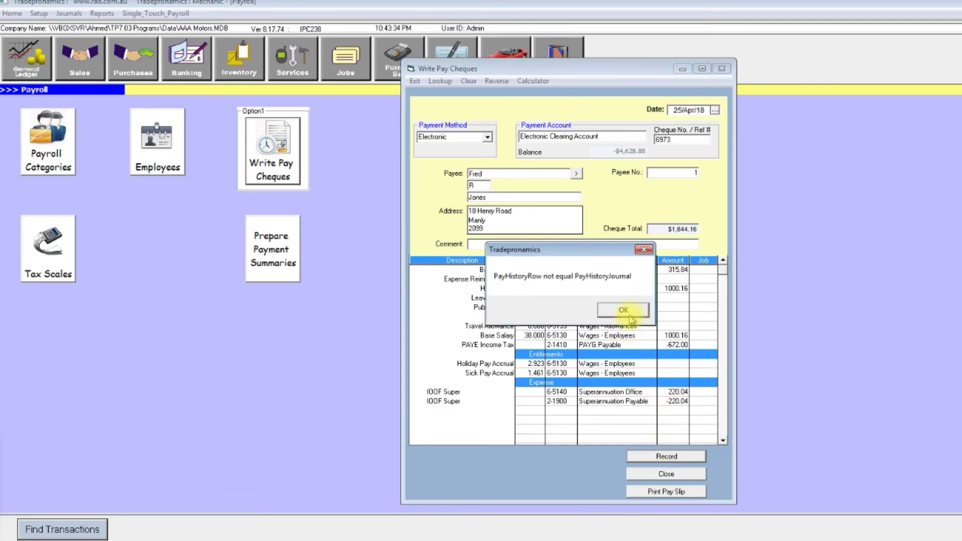
left_click(627, 312)
left_click(680, 318)
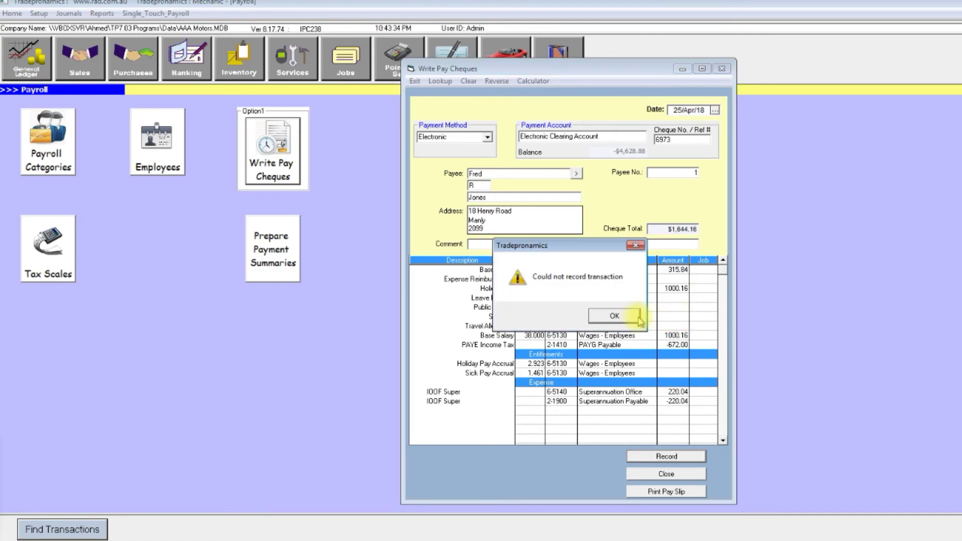
left_click(617, 317)
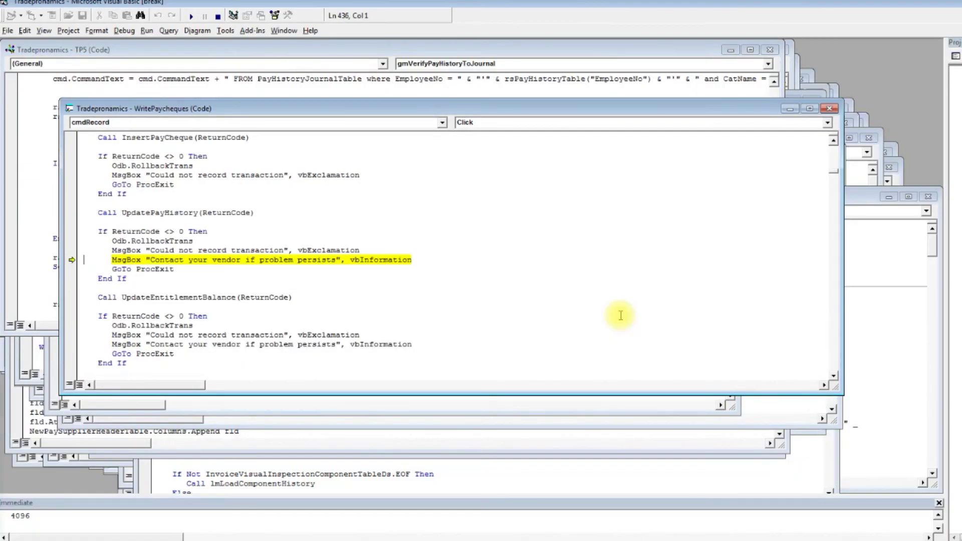
left_click(137, 232)
mouse_move(137, 232)
key("F9")
key("F5")
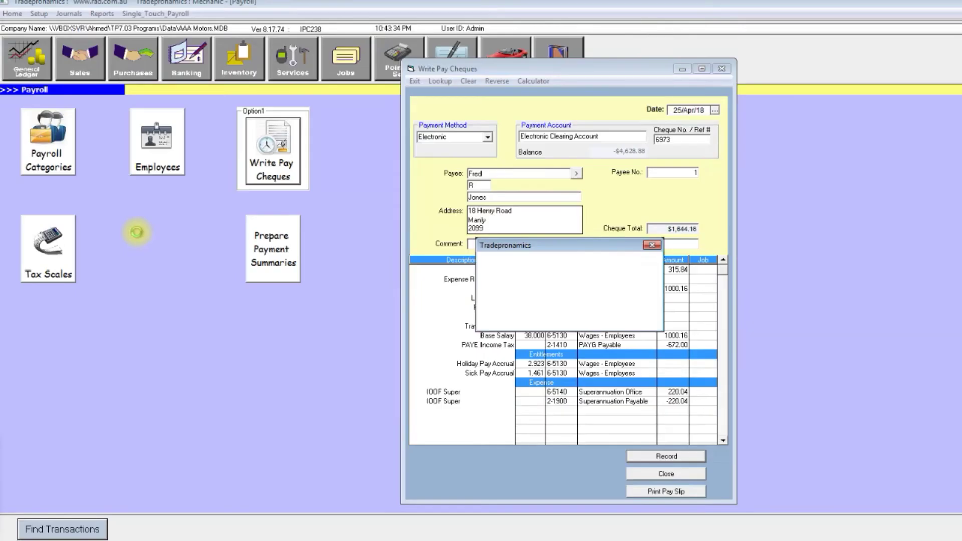
left_click(622, 316)
Record the pay cheque again up to the breakpoint and inspect ReturnCode there
left_click(660, 455)
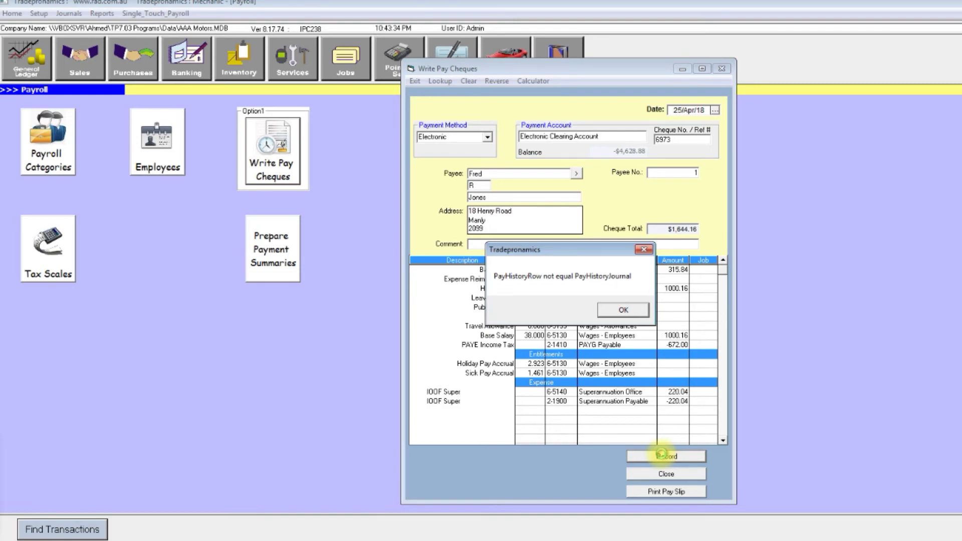
left_click(625, 311)
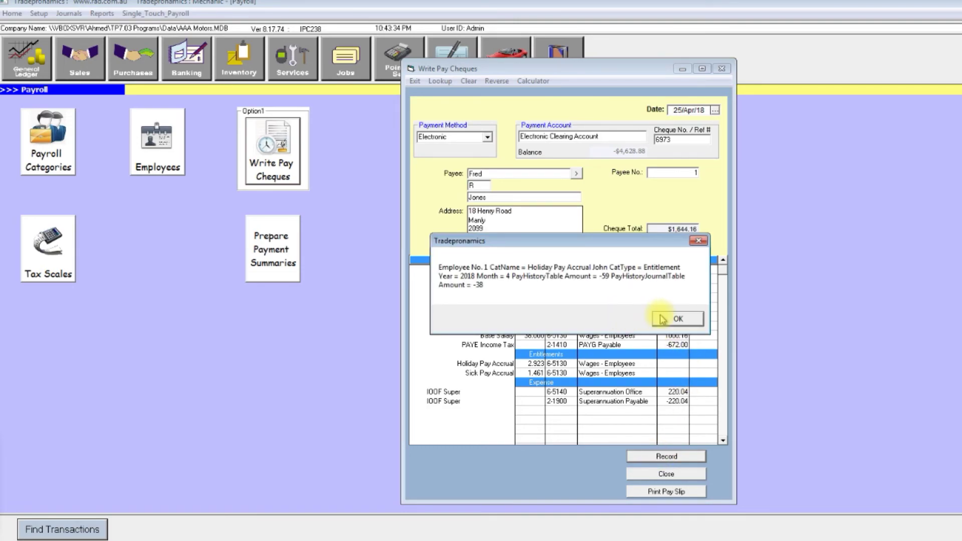
left_click(663, 320)
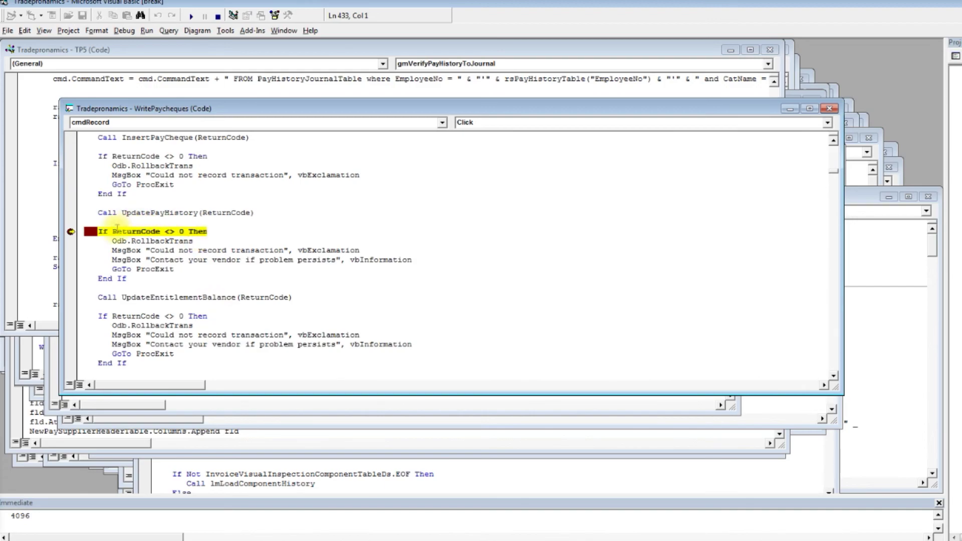
mouse_move(134, 231)
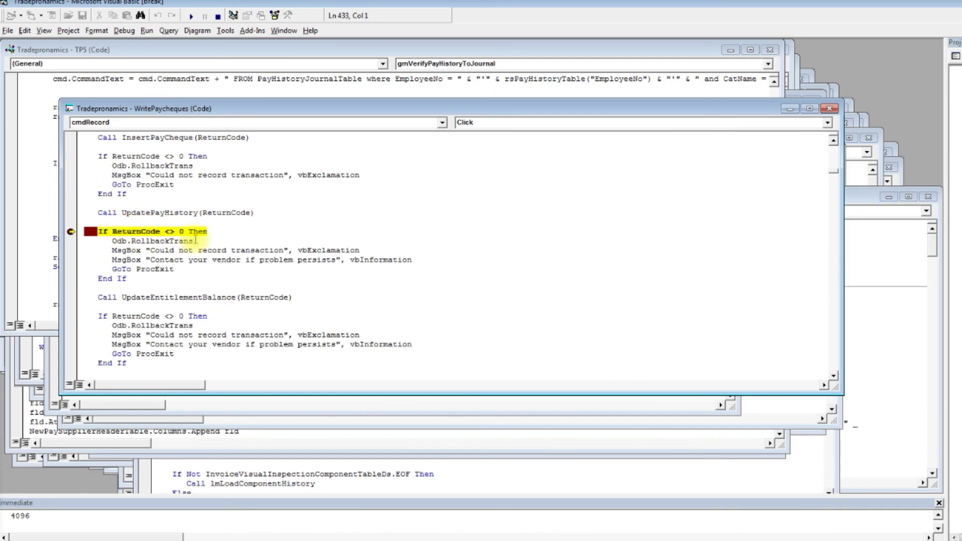
Insert the line ReturnCode = 0 directly below the If ReturnCode <> 0 Then line at the breakpoint
left_click(209, 231)
key("Return")
type("Ro")
key("BackSpace")
type("e")
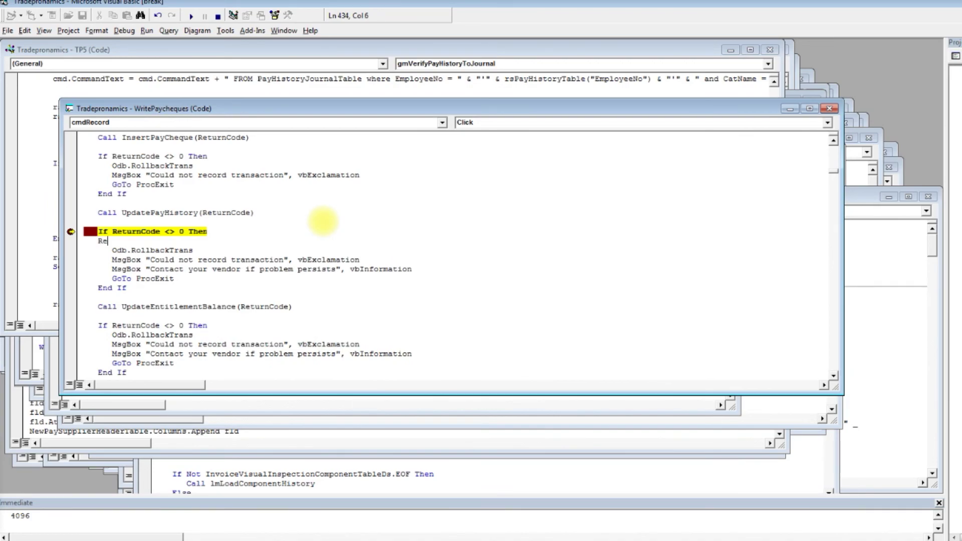
type("turncode= 0")
key("Up")
key("End")
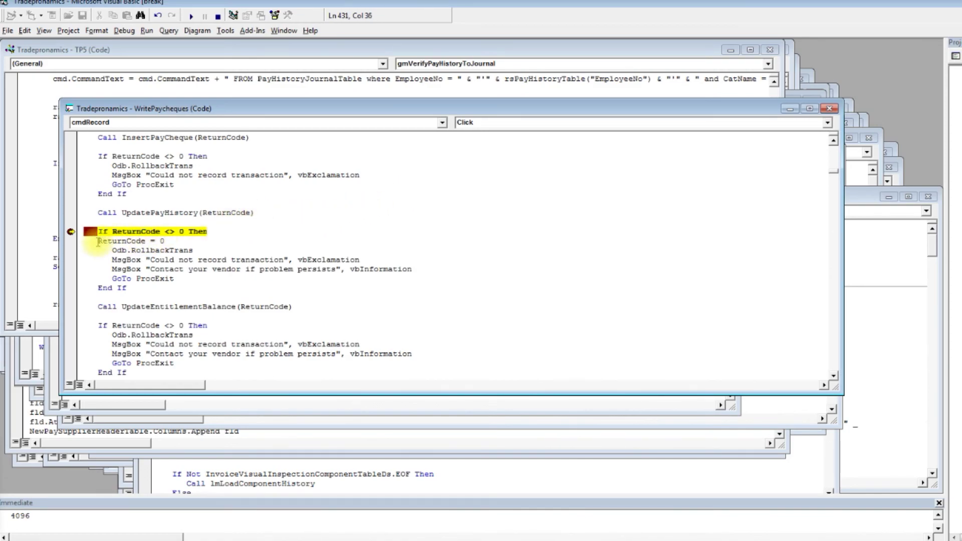
Copy the ReturnCode = 0 line to the blank line between the UpdatePayHistory call and its If check
left_click_drag(96, 241, 179, 243)
key("ctrl+c")
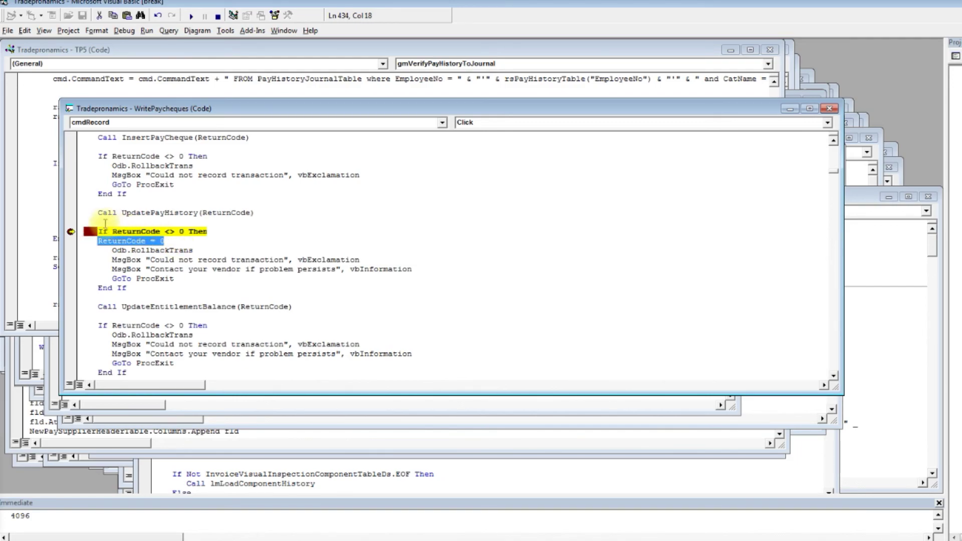
left_click(122, 223)
key("ctrl+v")
Resume execution from the ReturnCode = 0 line above the If check to record the pay cheque, and agree to print the pay slip
right_click(122, 224)
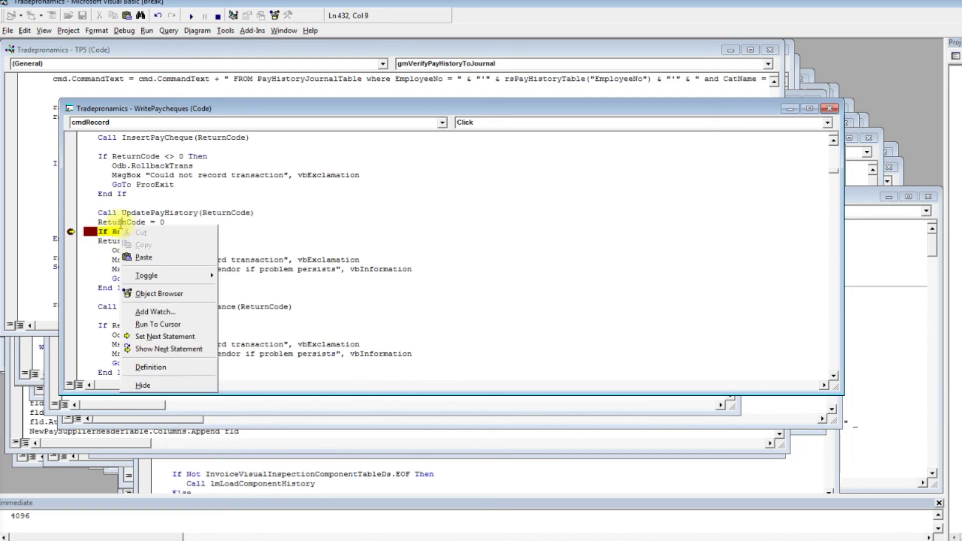
left_click(168, 338)
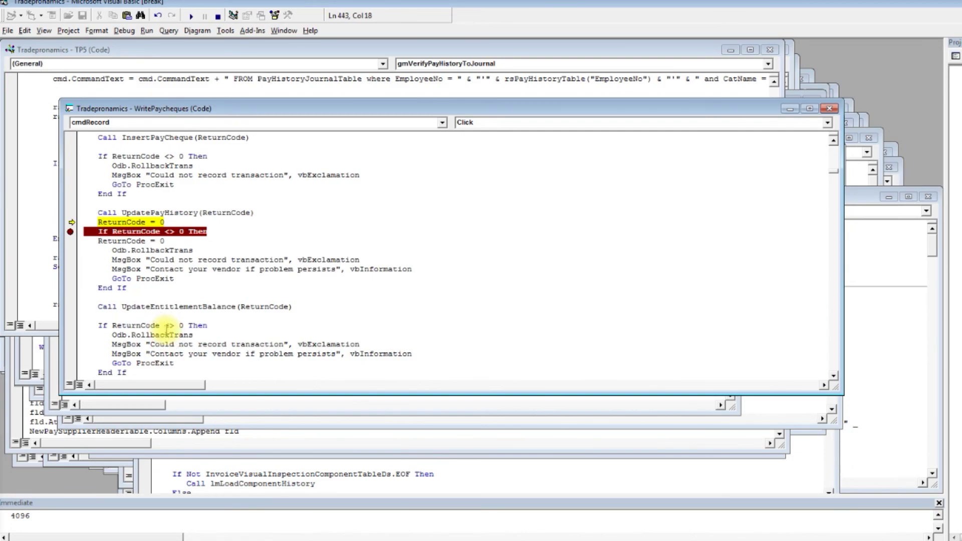
key("F8")
key("F5")
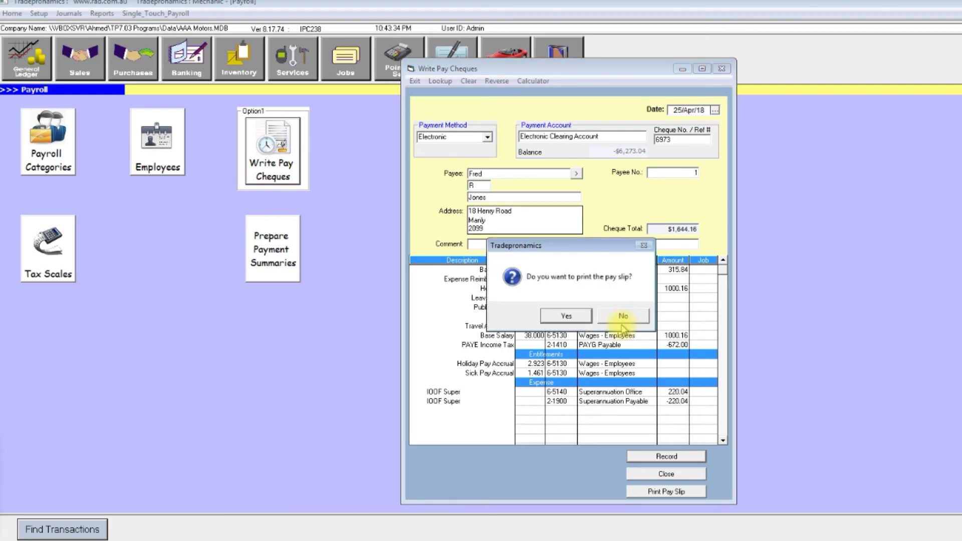
left_click(572, 320)
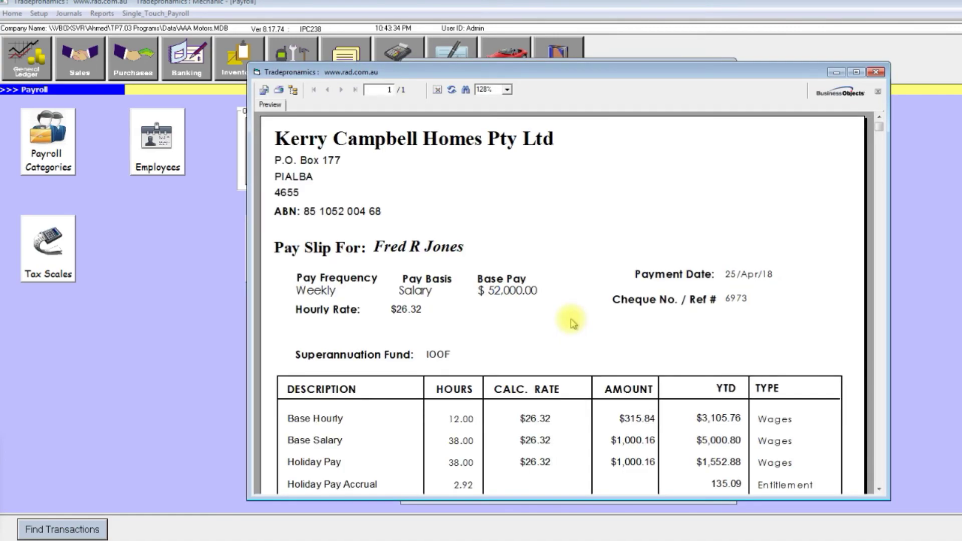
Examine the pay slip's hours, rates, amounts, year-to-date figures and net pay
left_click(880, 490)
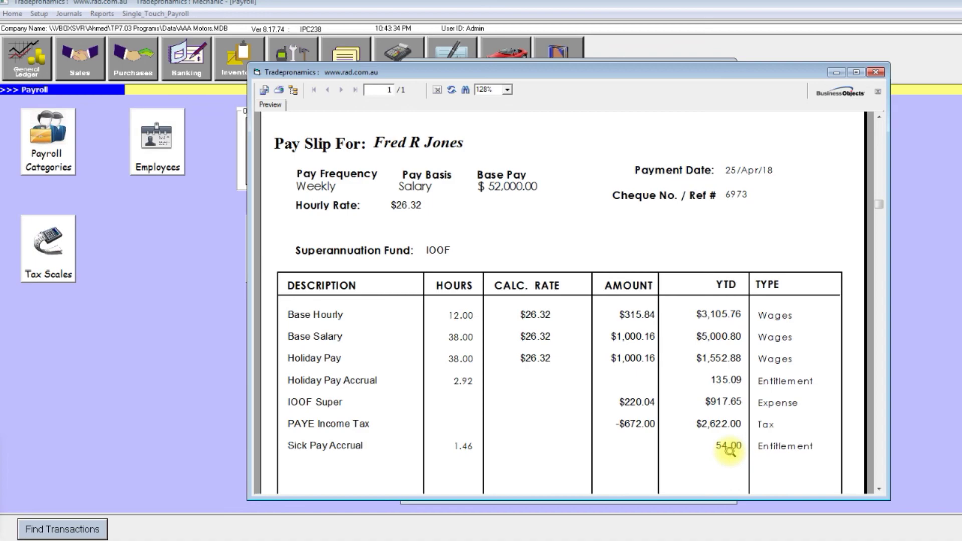
left_click(879, 489)
scroll(880, 489, "down", 5)
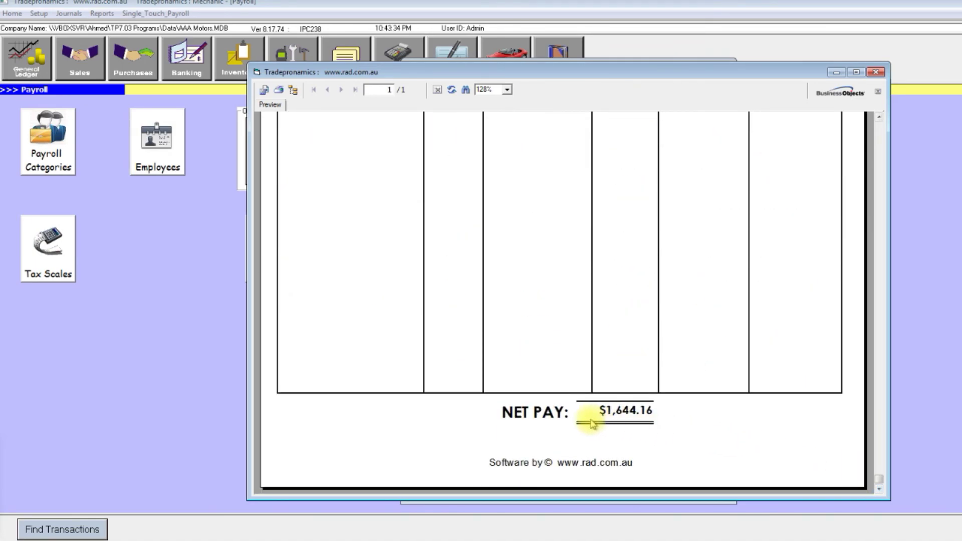
left_click(878, 127)
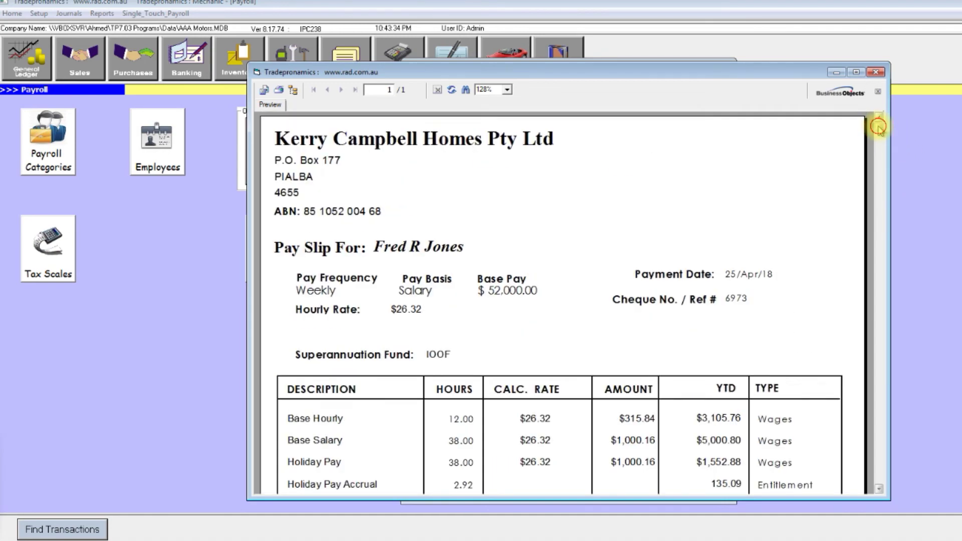
left_click(881, 476)
left_click(882, 476)
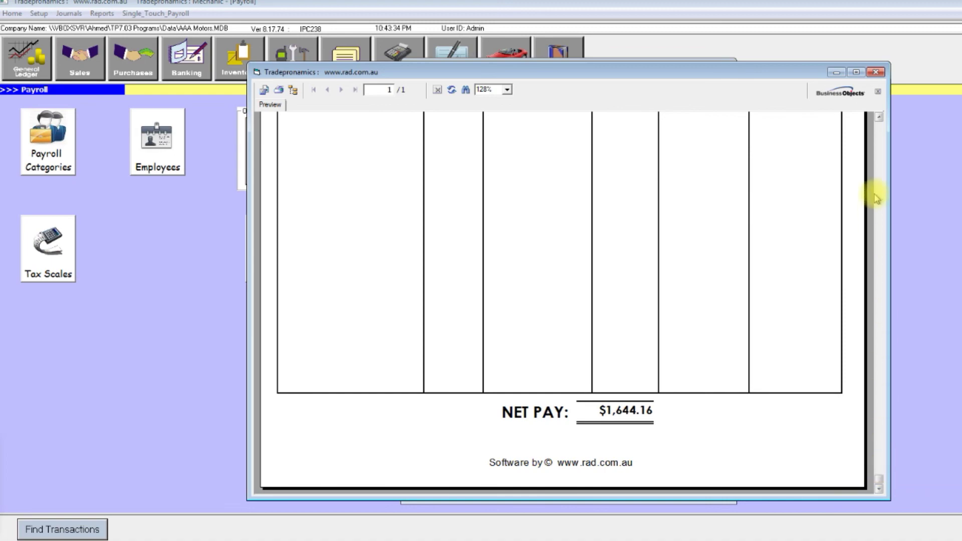
left_click(880, 119)
left_click(880, 120)
left_click(880, 120)
left_click(880, 120)
left_click(880, 120)
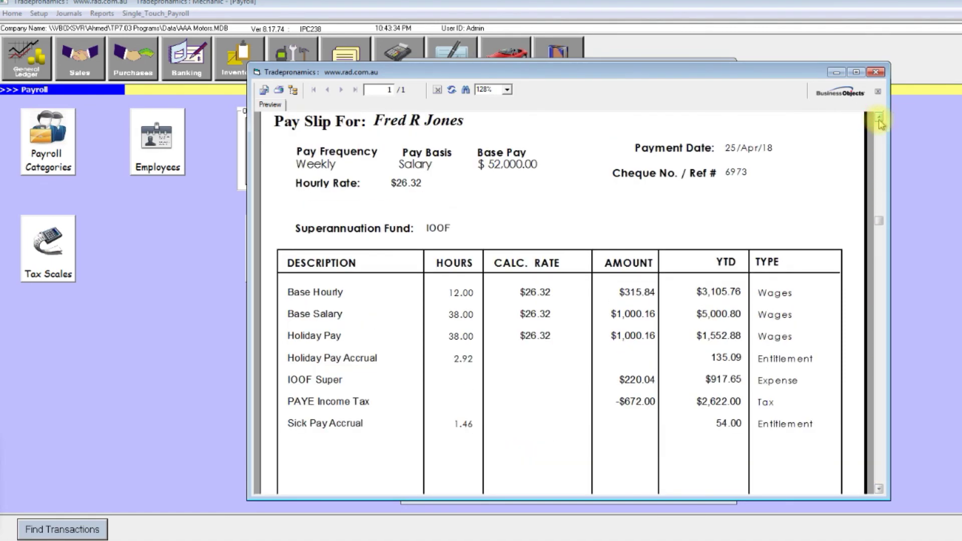